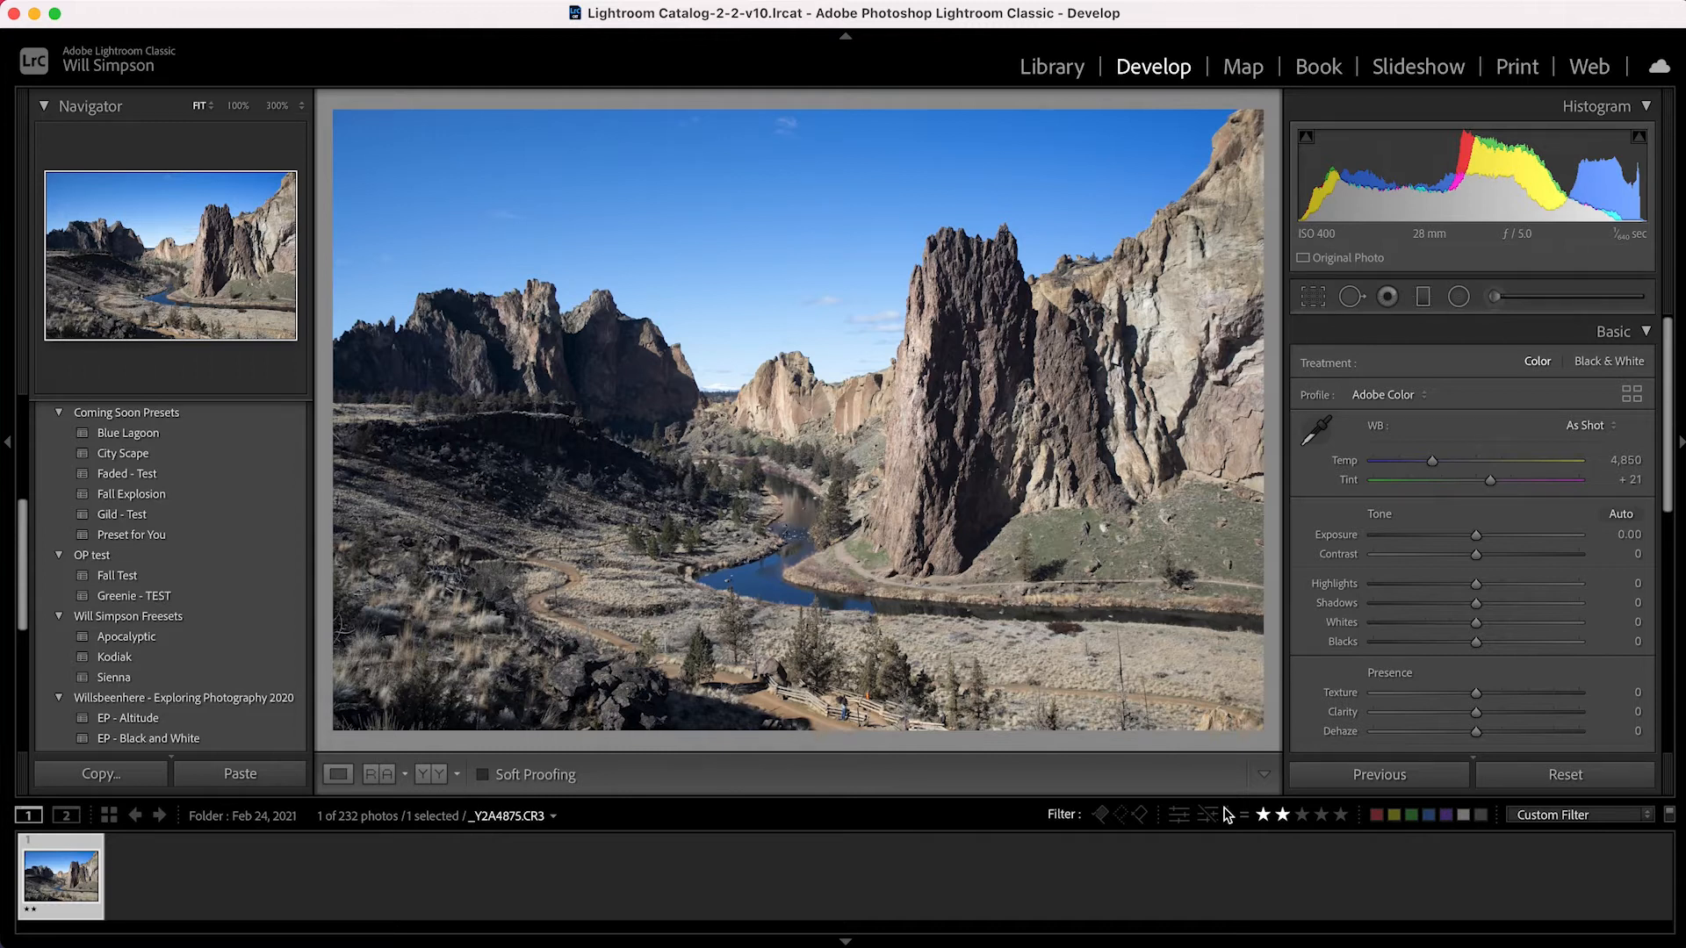
Step: Convert the color landscape photo to the Black & White treatment
{"action": "left_click", "coordinate": [1621, 362]}
{"action": "left_click", "coordinate": [1538, 362]}
{"action": "key", "text": "v"}
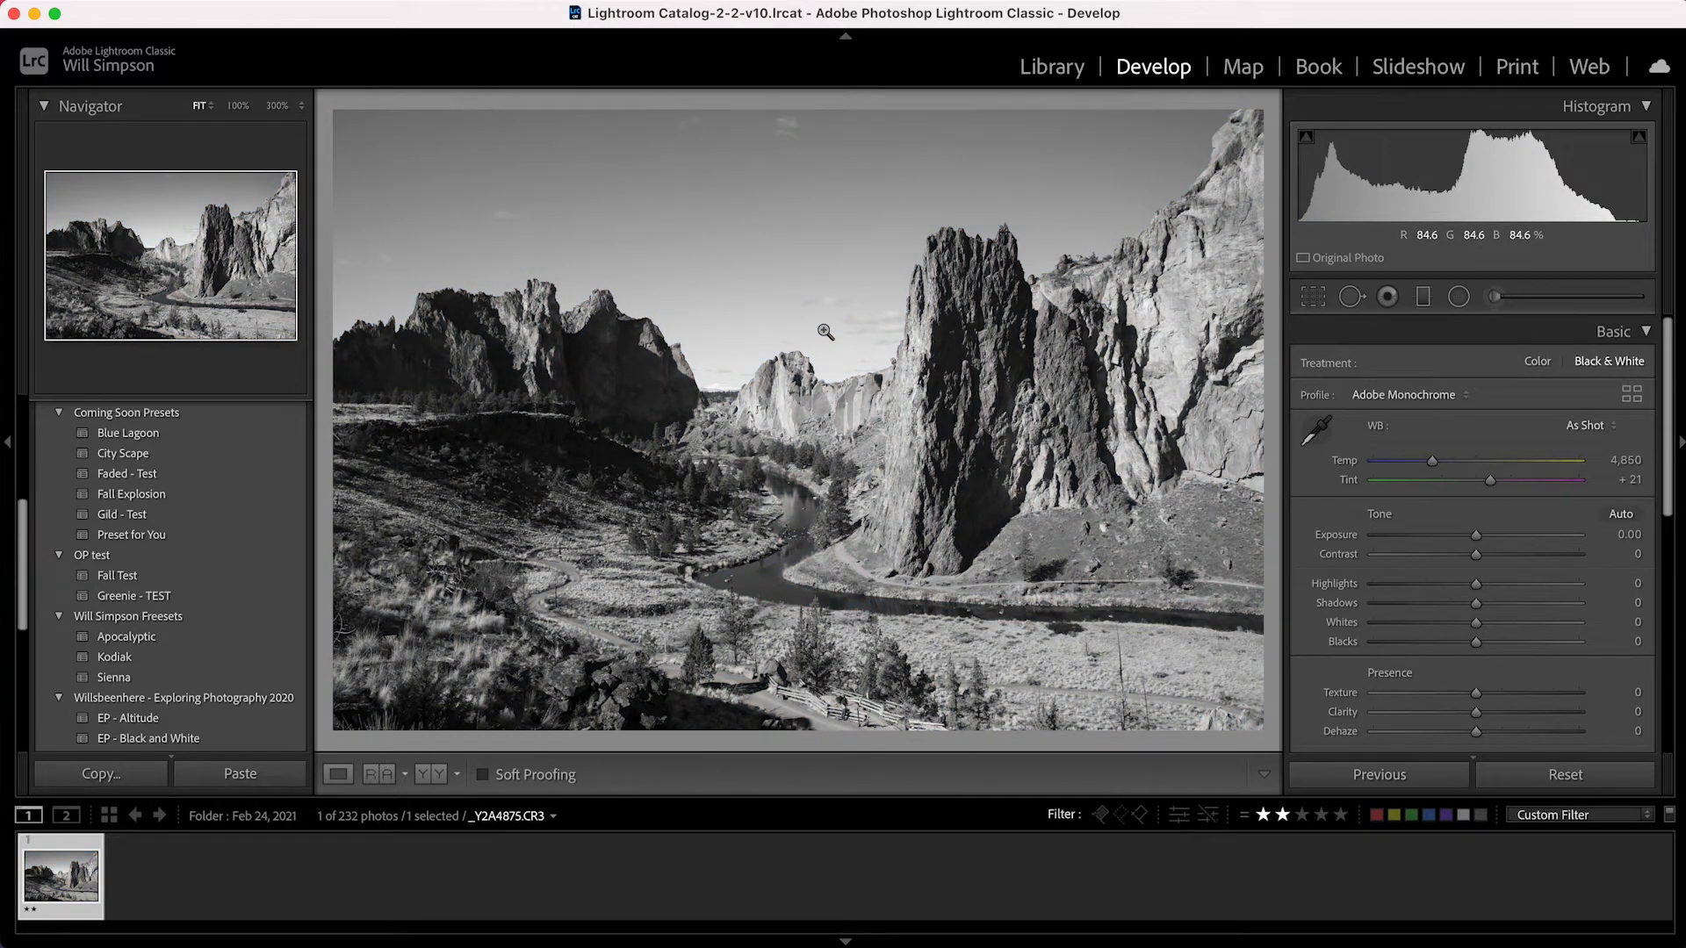
Step: Set Highlights to -73, Shadows to +62, Whites to +63, Contrast to +58 and Blacks to -17
{"action": "scroll", "coordinate": [1476, 519], "scroll_direction": "down", "scroll_amount": 2}
{"action": "left_click_drag", "start_coordinate": [1476, 514], "coordinate": [1541, 538]}
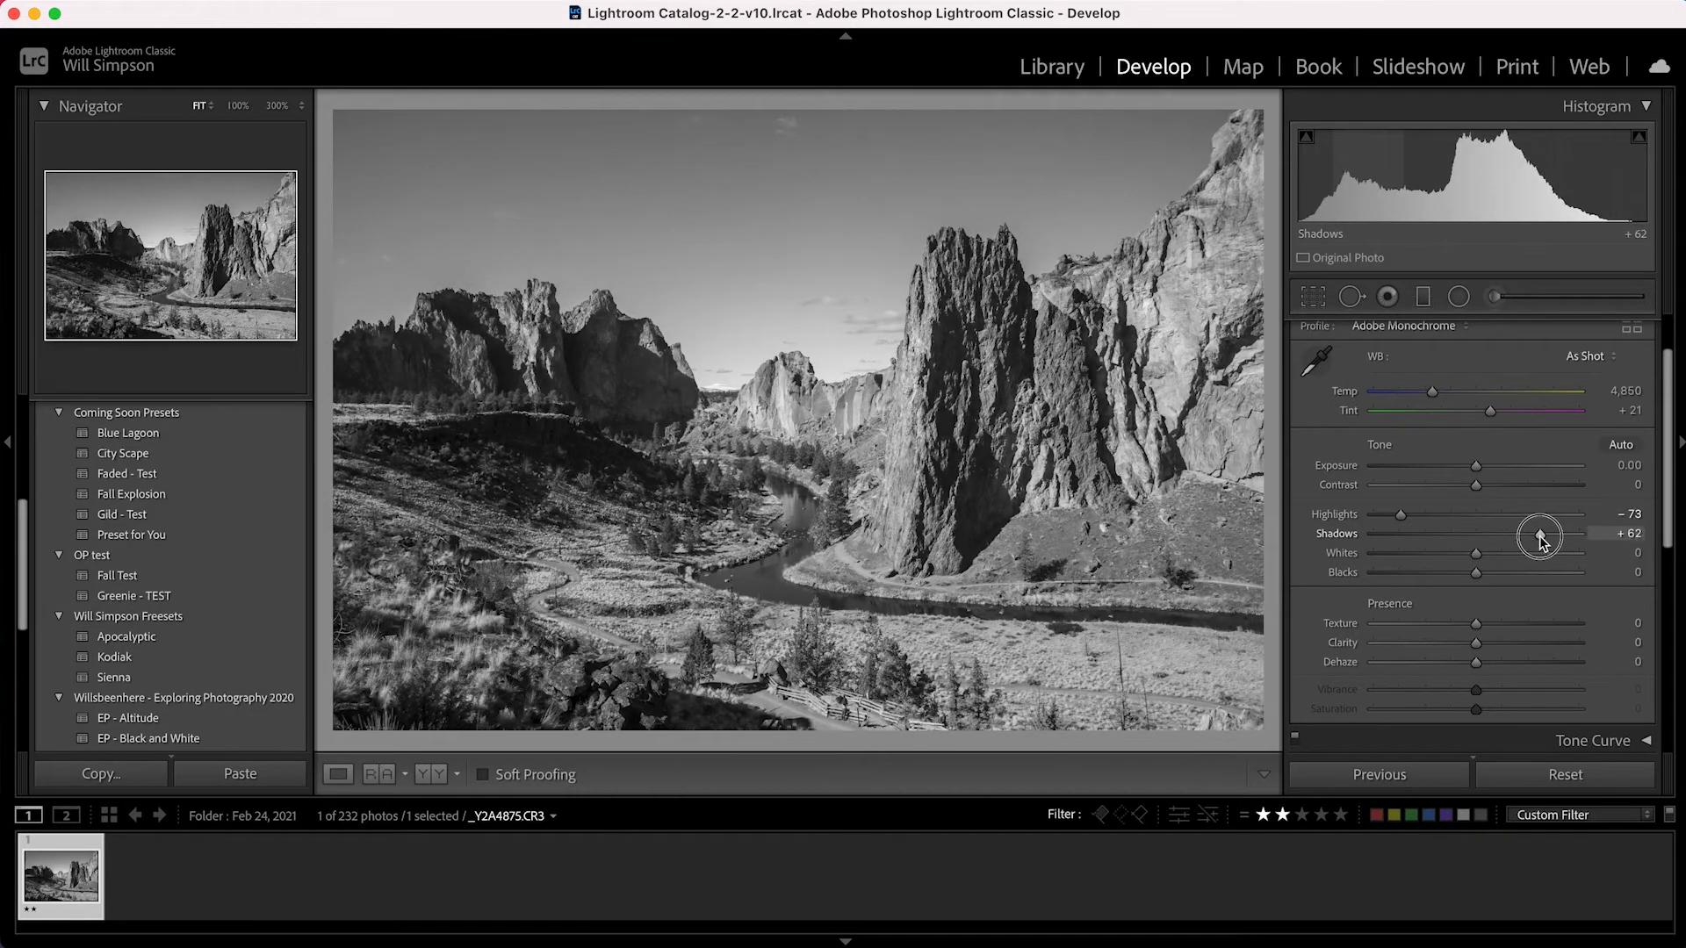
{"action": "left_click", "coordinate": [1477, 555], "text": "alt"}
{"action": "left_click_drag", "start_coordinate": [1477, 555], "coordinate": [1540, 557]}
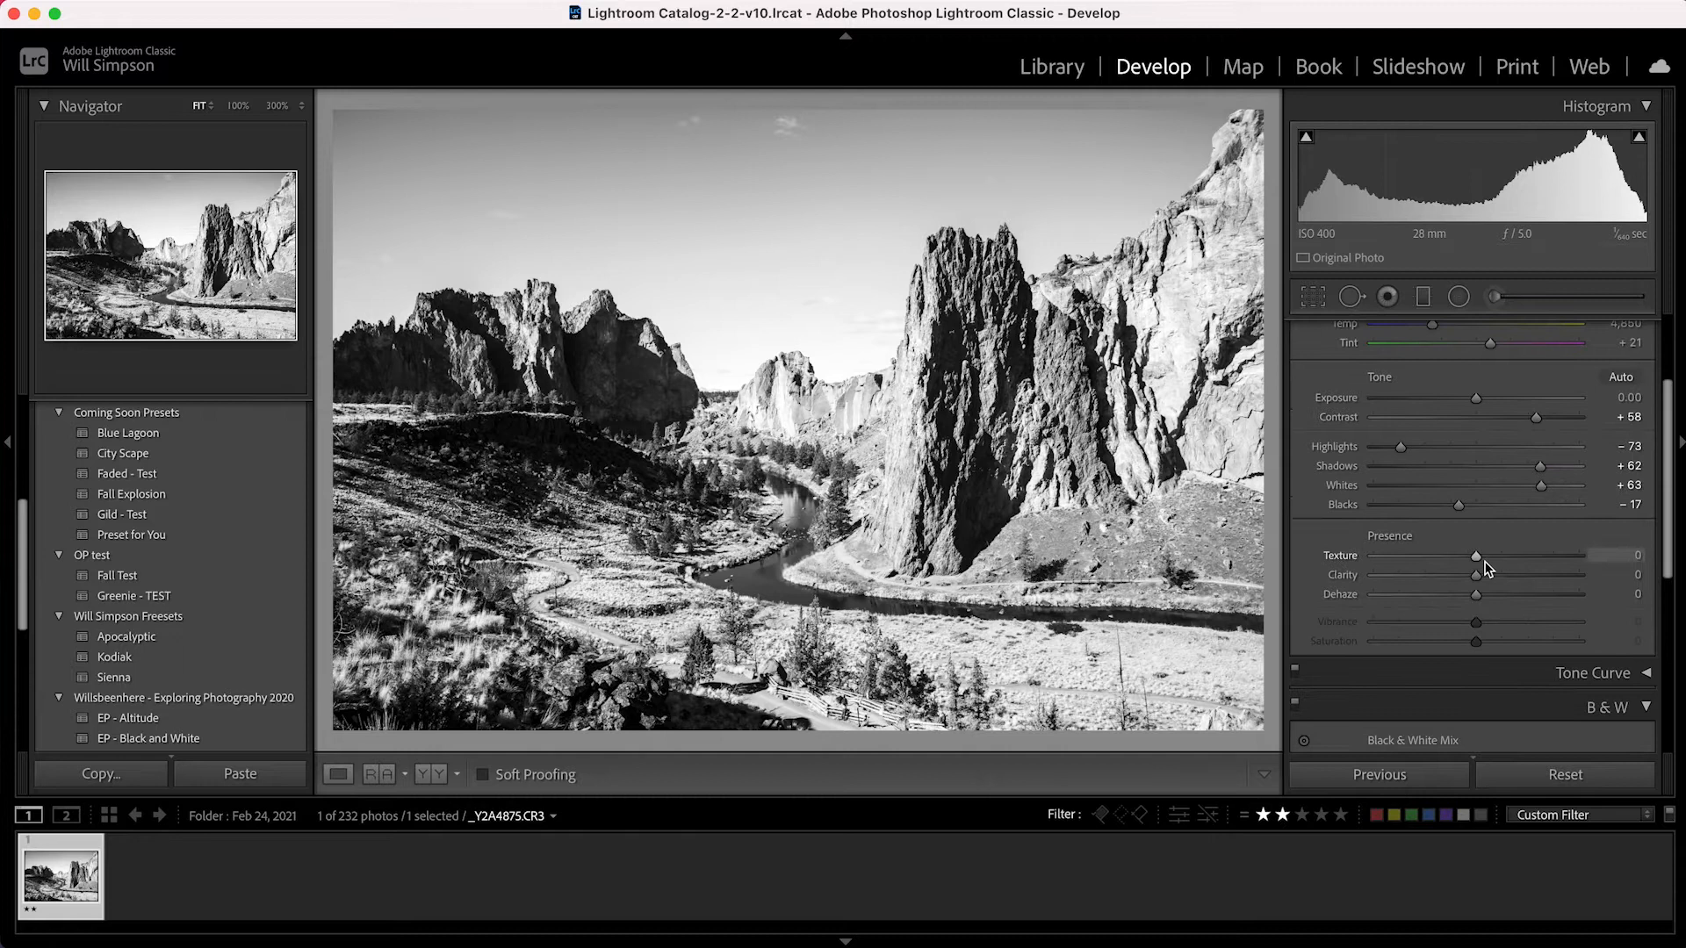
Step: Try a strongly negative Texture and a Clarity of -91, undoing each change
{"action": "left_click_drag", "start_coordinate": [1476, 557], "coordinate": [1340, 557]}
{"action": "key", "text": "super+z"}
{"action": "left_click_drag", "start_coordinate": [1480, 579], "coordinate": [1382, 572]}
{"action": "key", "text": "super+z"}
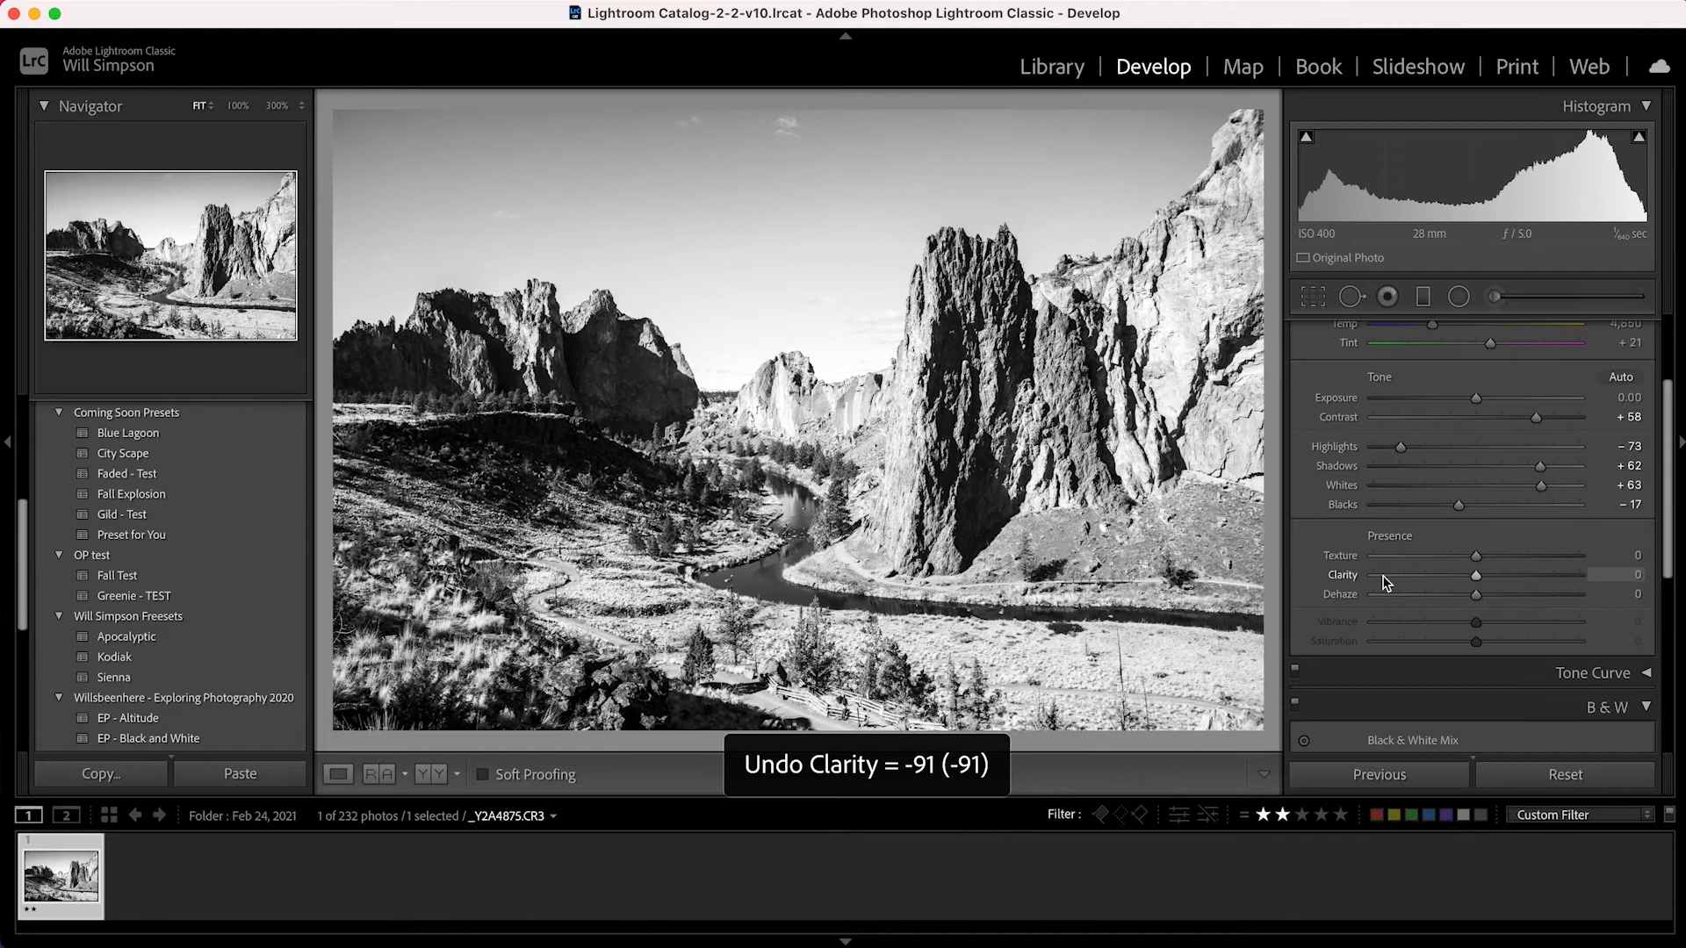
Step: In the Black & White Mix, set Blue to -12 and Aqua to -32, and lower Orange and Yellow
{"action": "scroll", "coordinate": [1384, 583], "scroll_direction": "down", "scroll_amount": 3}
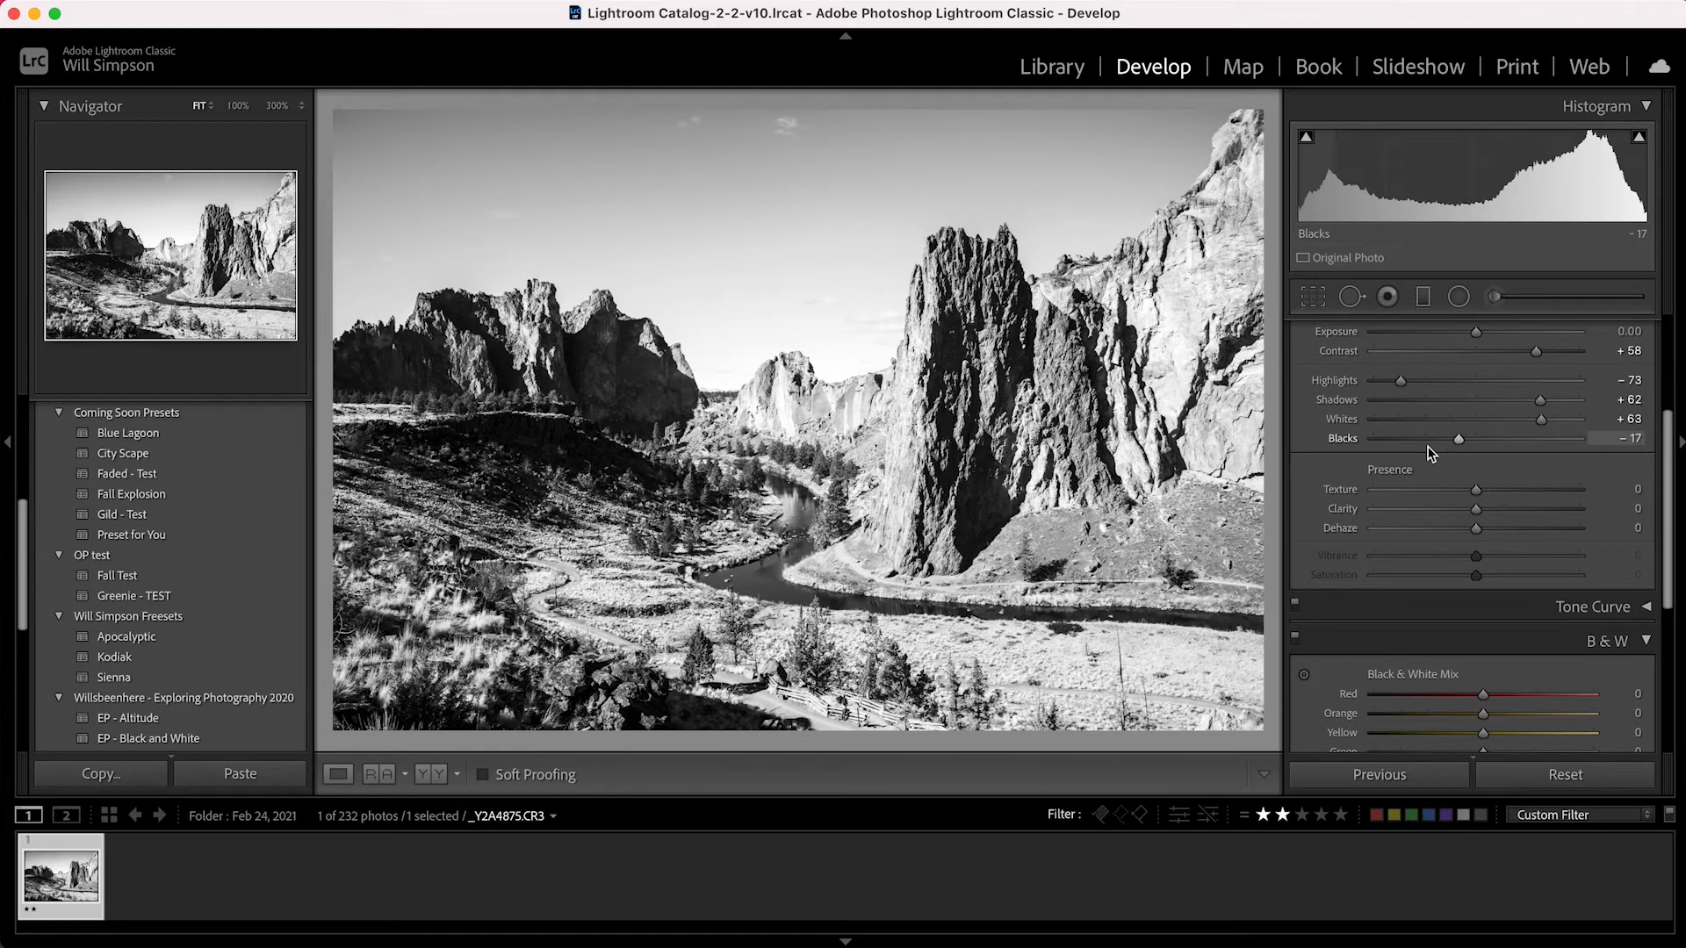
{"action": "scroll", "coordinate": [1431, 453], "scroll_direction": "down", "scroll_amount": 3}
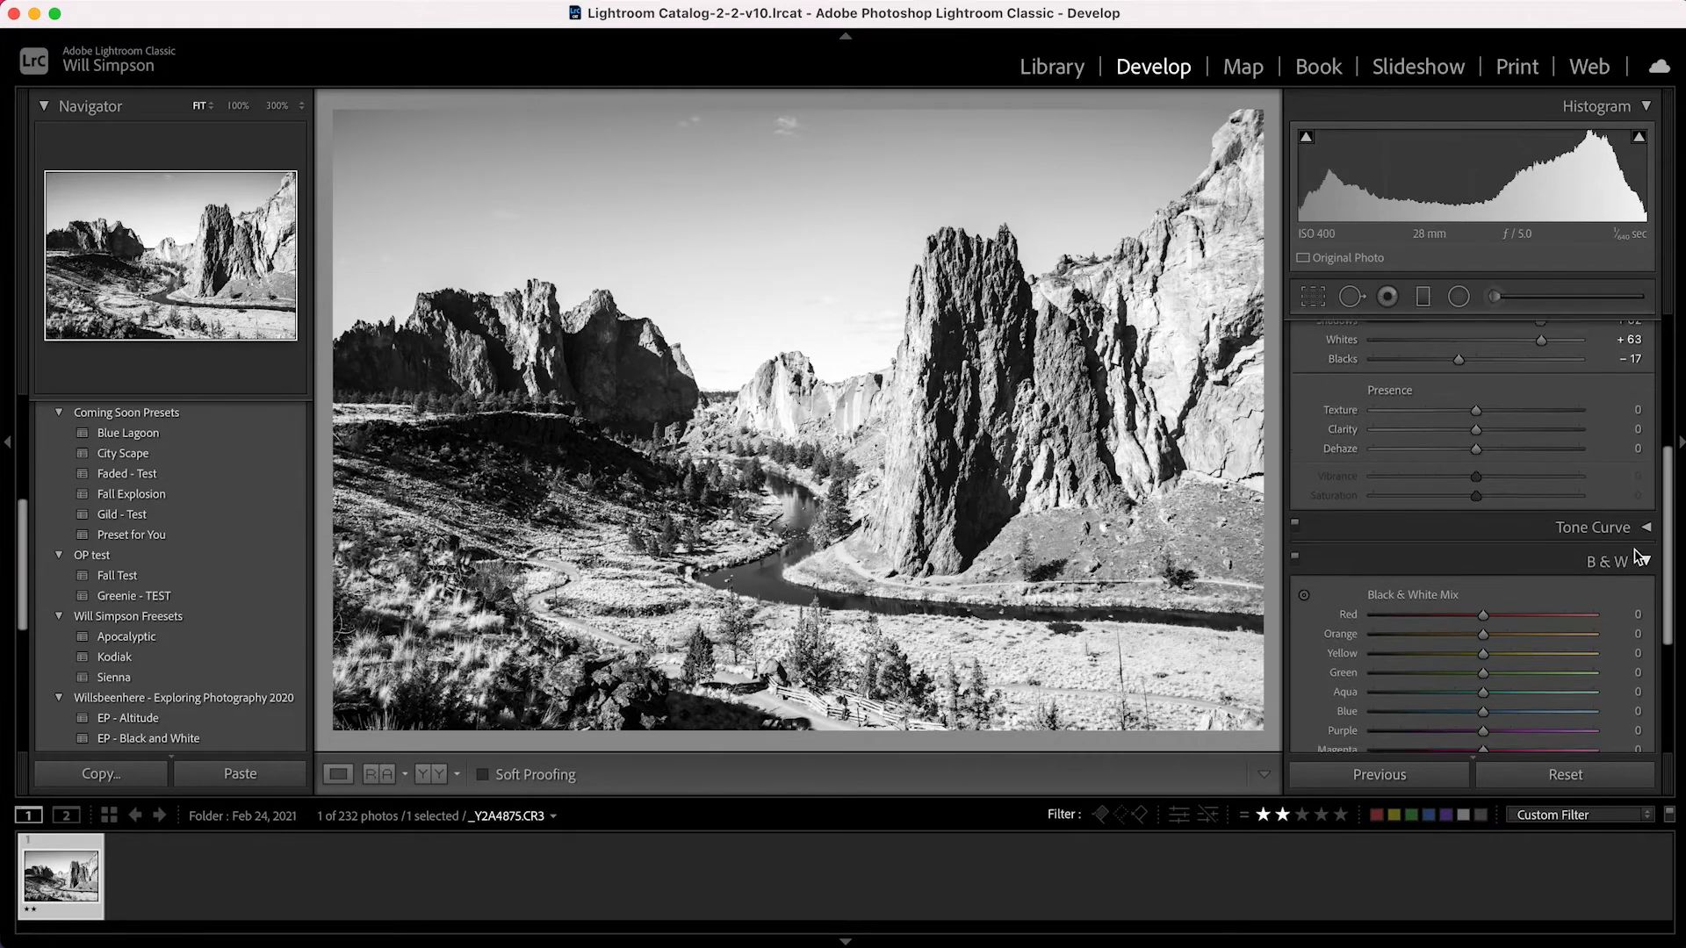
{"action": "scroll", "coordinate": [1638, 554], "scroll_direction": "up", "scroll_amount": 3}
{"action": "scroll", "coordinate": [1630, 471], "scroll_direction": "down", "scroll_amount": 3}
{"action": "scroll", "coordinate": [1630, 471], "scroll_direction": "down", "scroll_amount": 3}
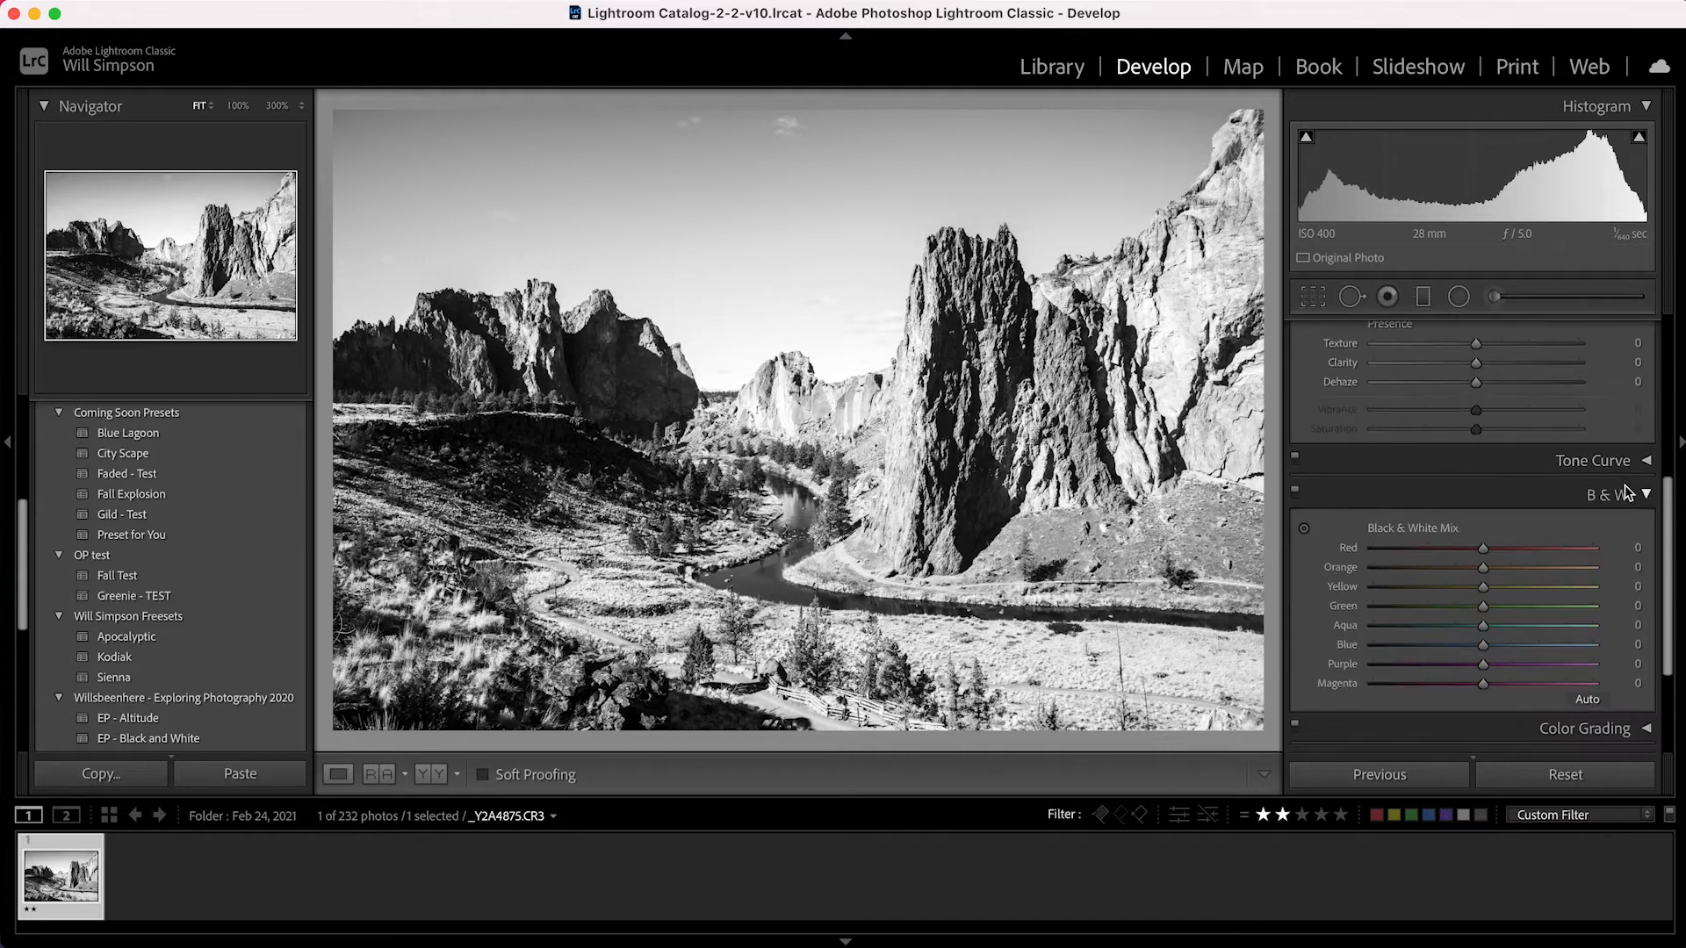
{"action": "scroll", "coordinate": [1629, 505], "scroll_direction": "down", "scroll_amount": 1}
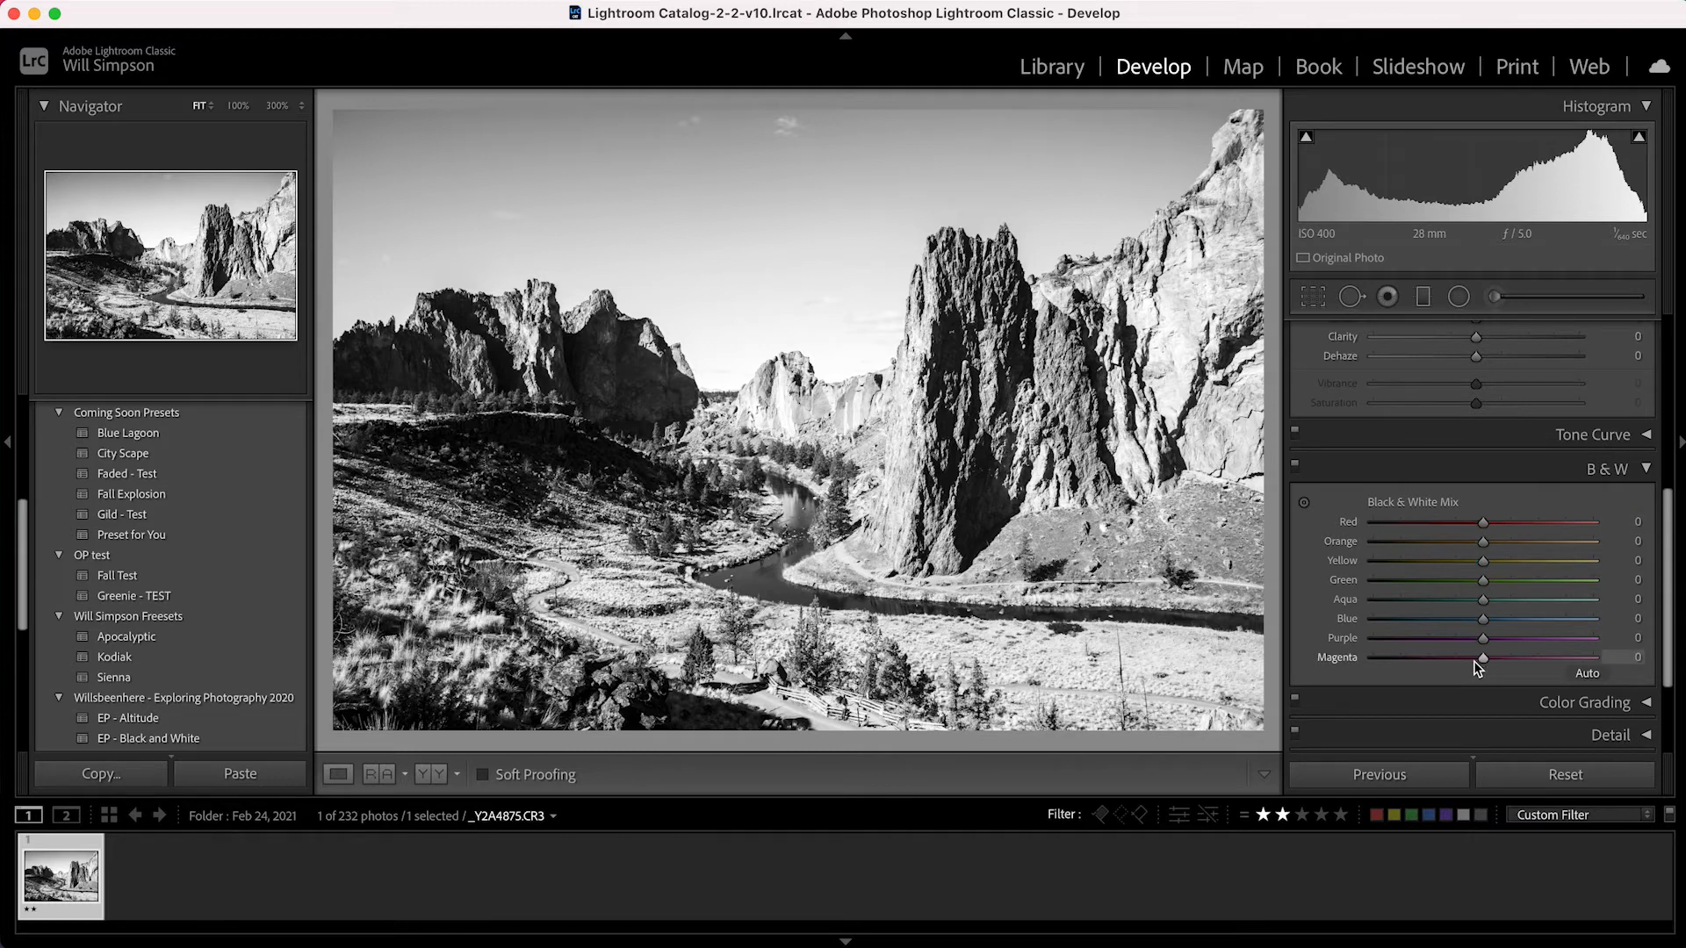
{"action": "left_click", "coordinate": [1470, 619]}
{"action": "left_click_drag", "start_coordinate": [1468, 601], "coordinate": [1327, 625]}
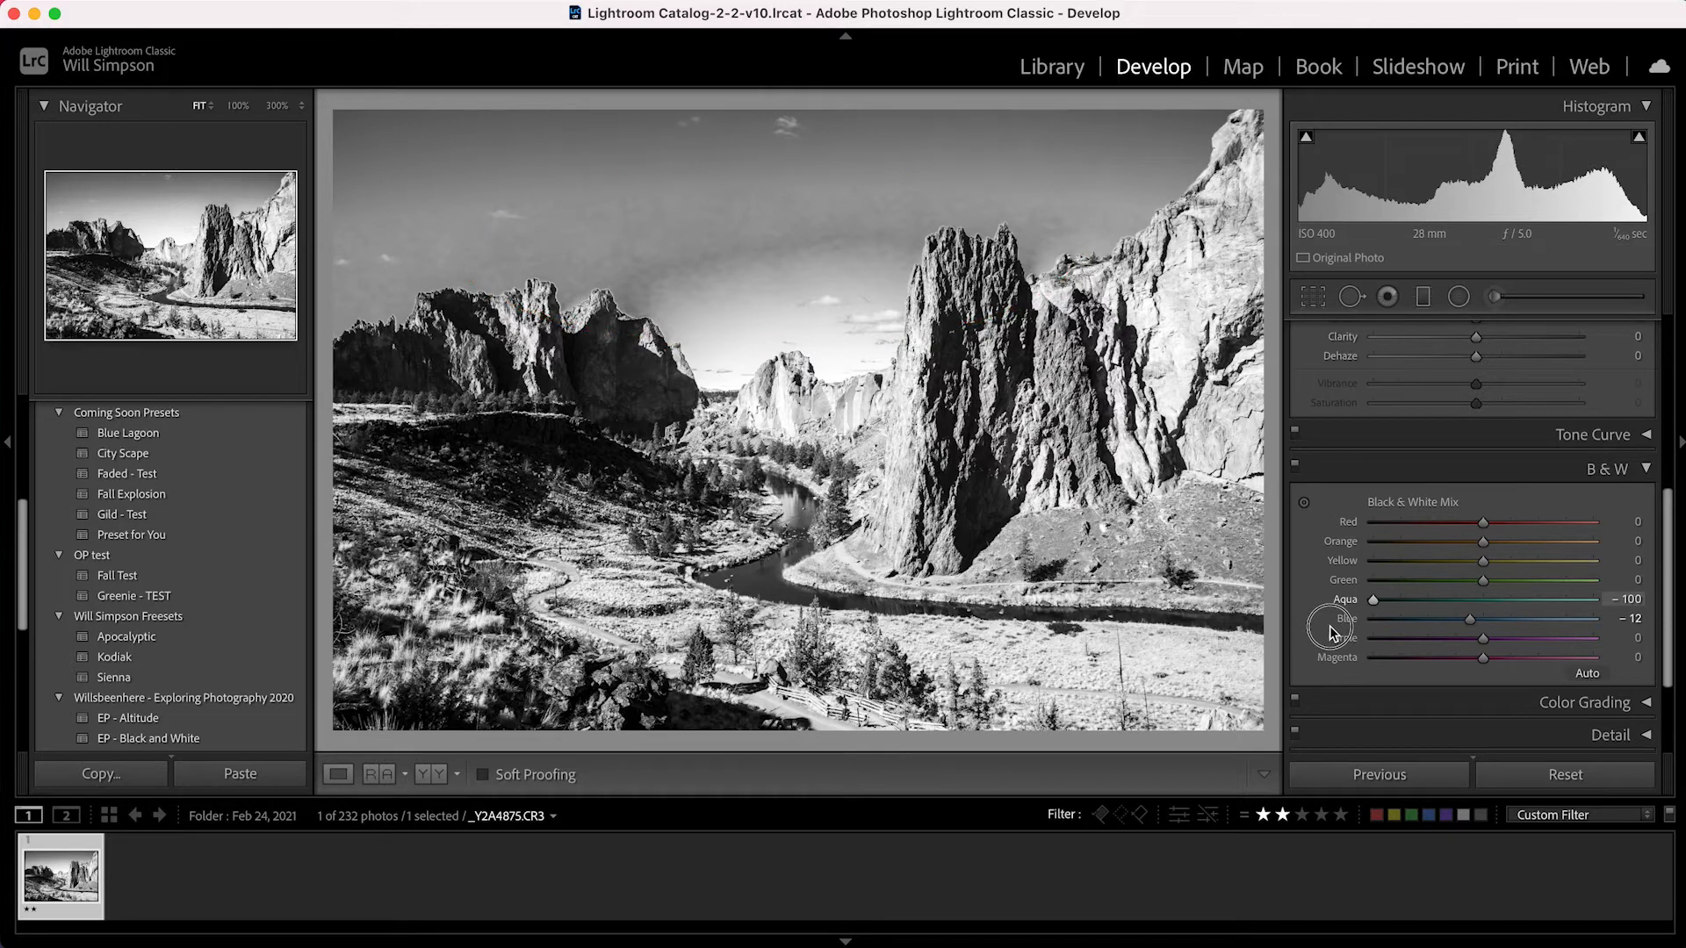
{"action": "left_click_drag", "start_coordinate": [1332, 631], "coordinate": [1449, 640]}
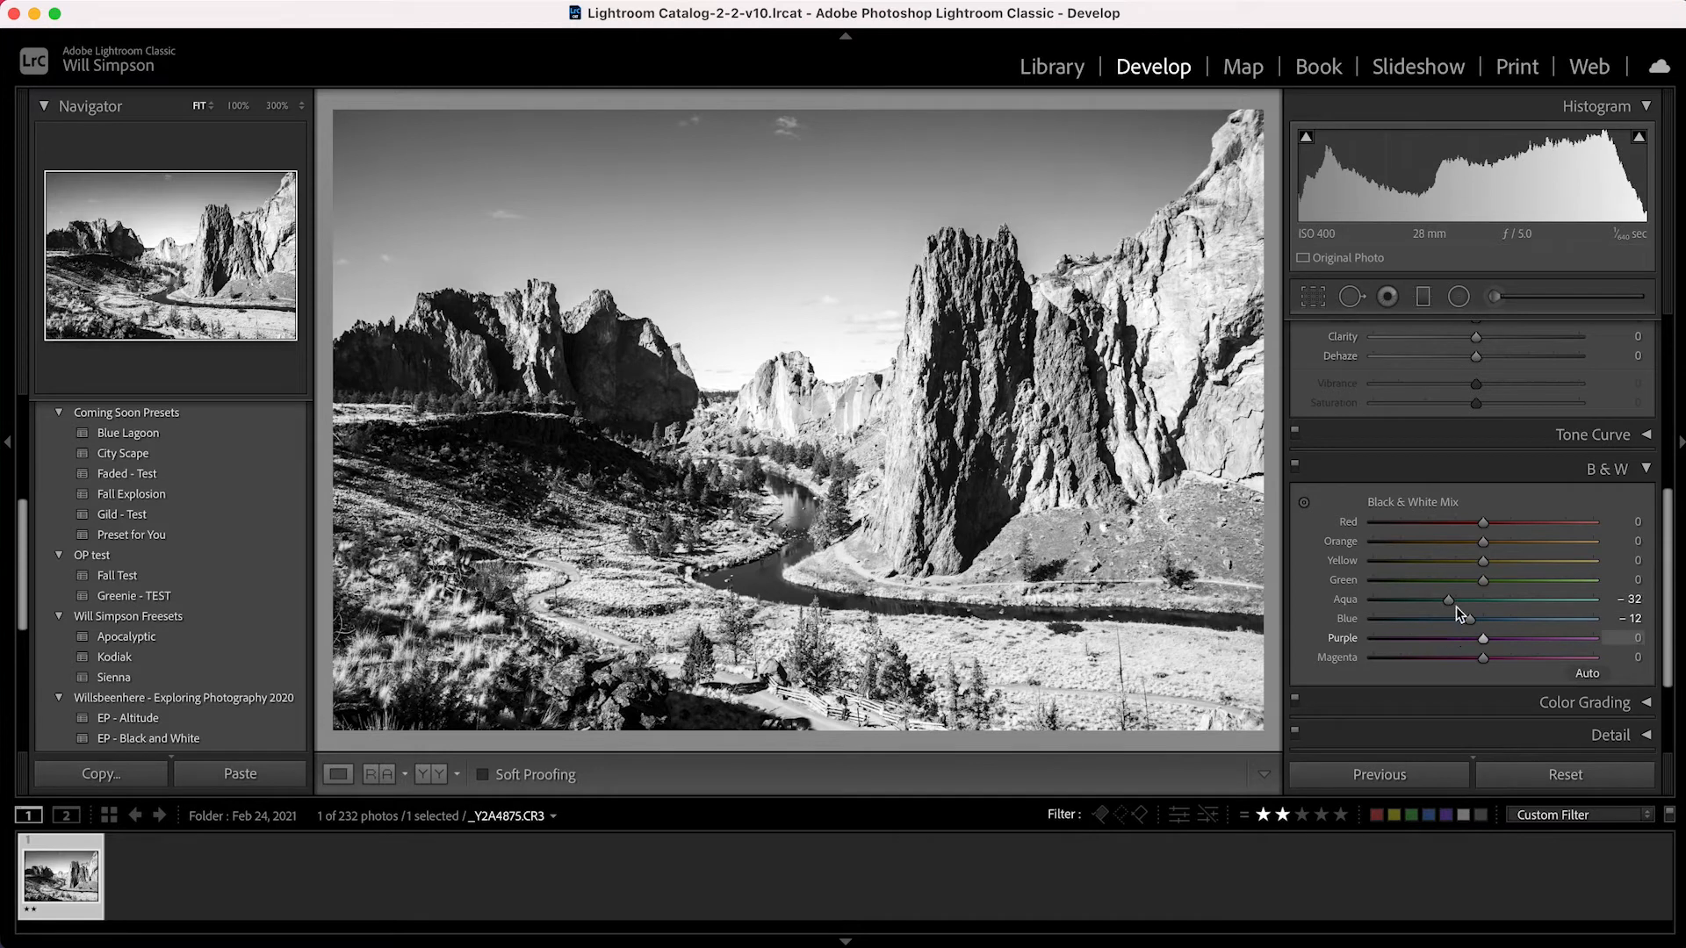
{"action": "left_click_drag", "start_coordinate": [1487, 546], "coordinate": [1418, 553]}
{"action": "left_click_drag", "start_coordinate": [1484, 560], "coordinate": [1375, 567]}
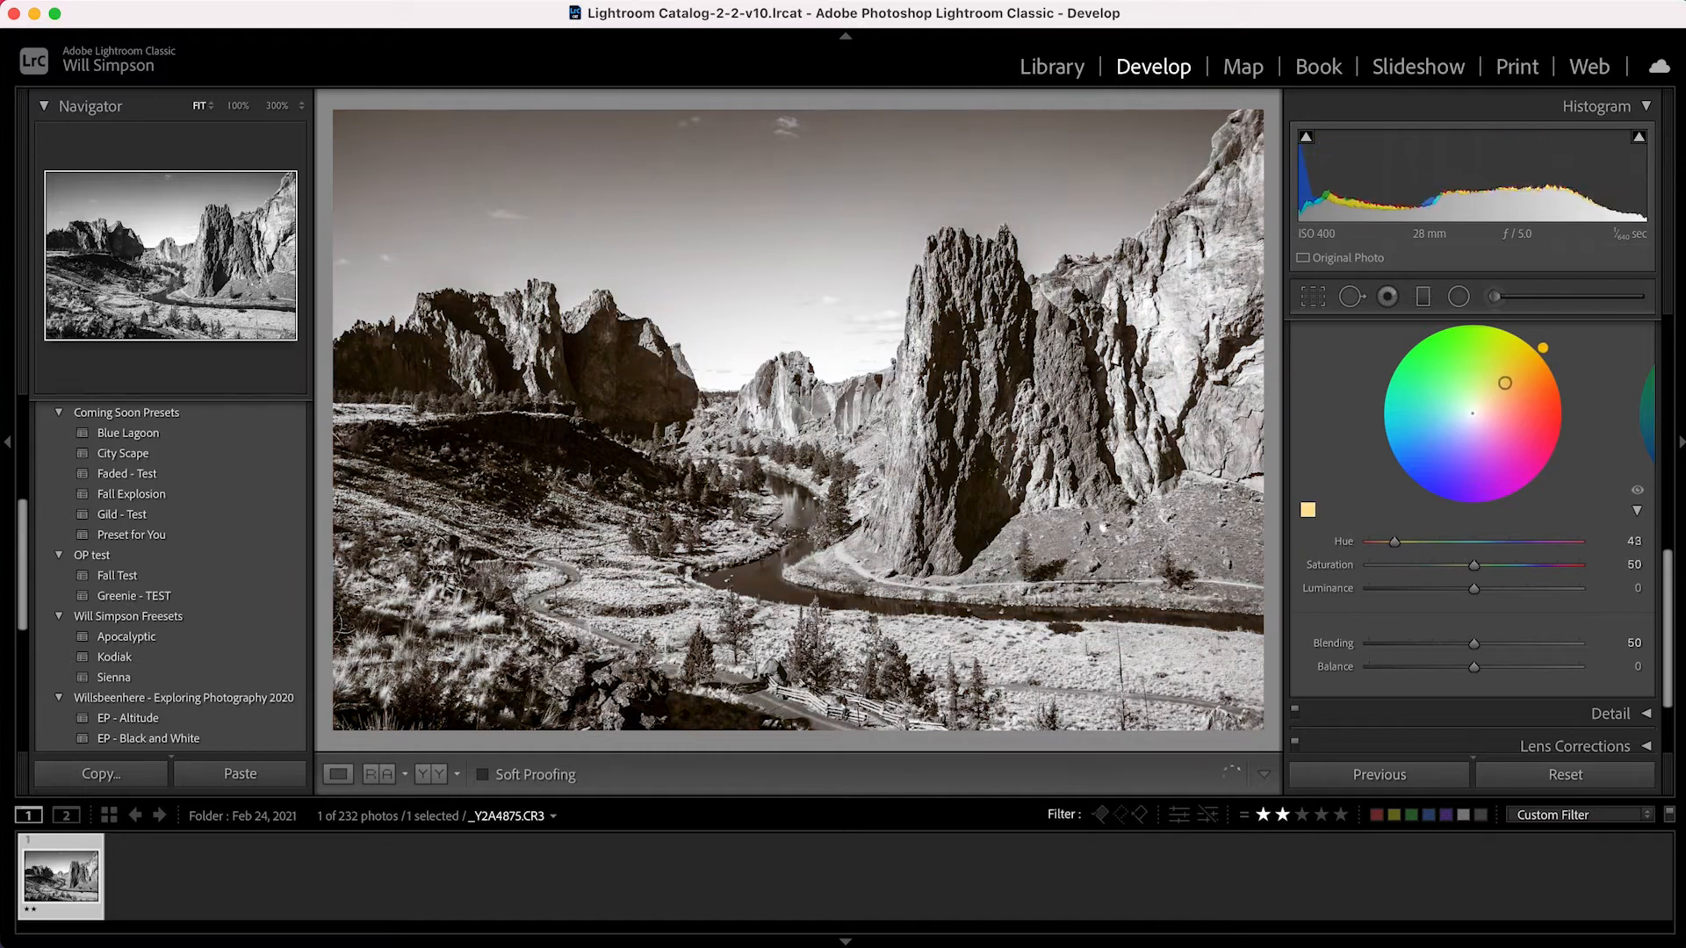
Step: Color grade the shadows with Hue 35 and Saturation 51, and the lighter tones with Hue 13 and Saturation 11
{"action": "left_click_drag", "start_coordinate": [1505, 383], "coordinate": [1510, 388]}
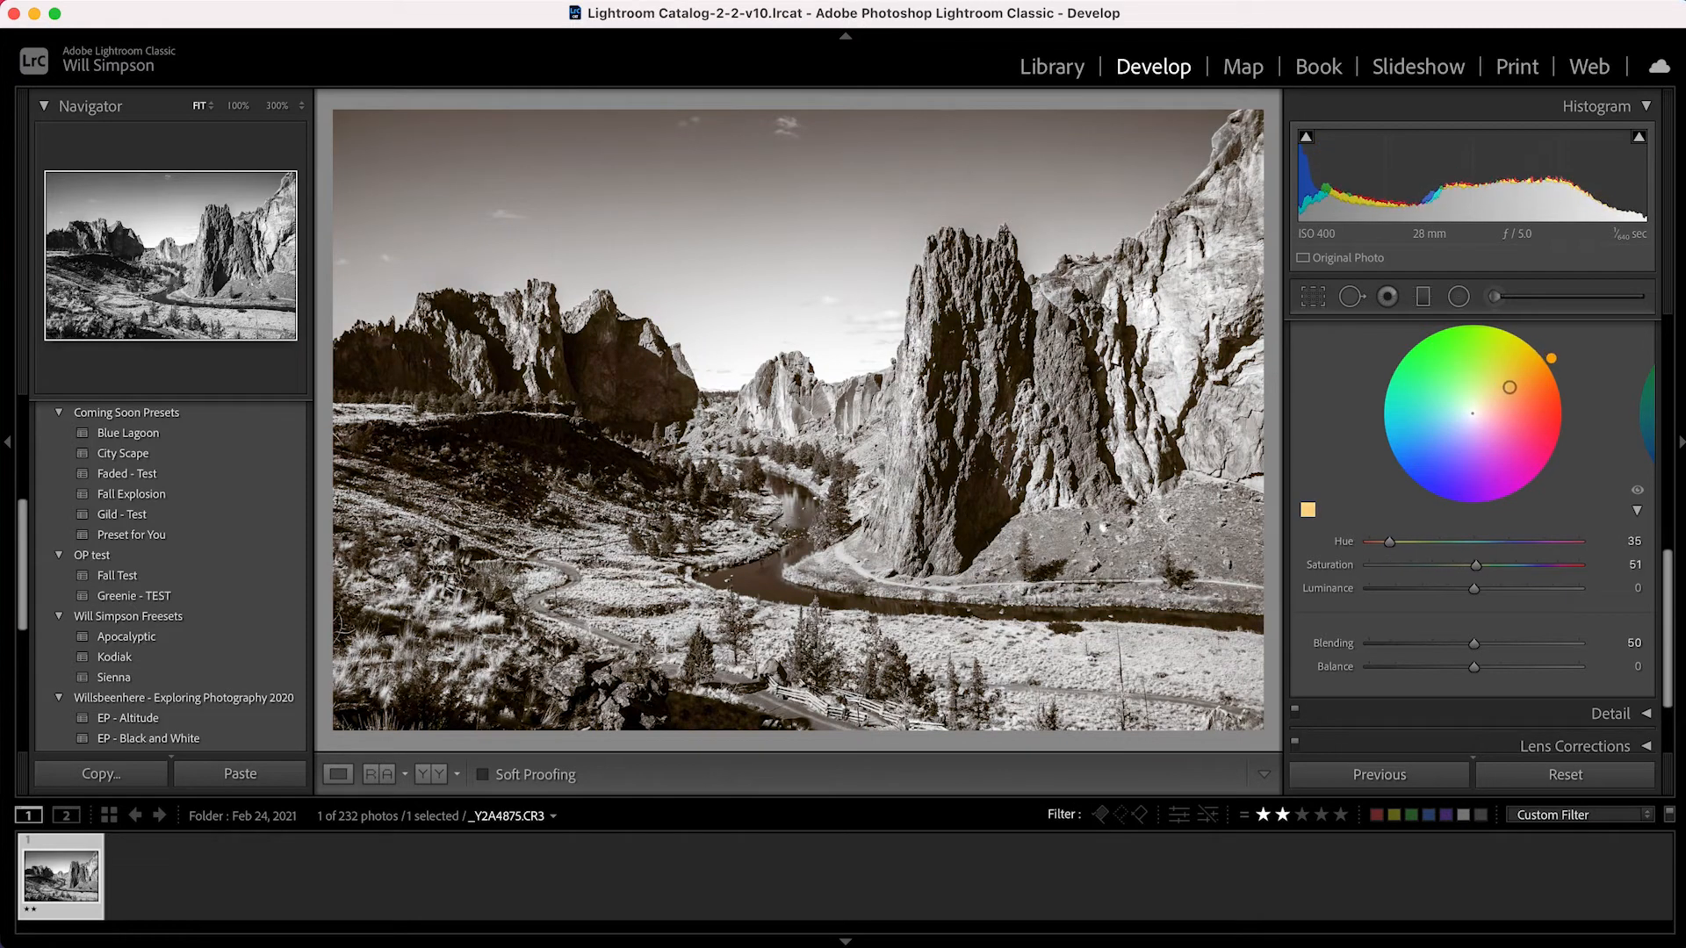
{"action": "scroll", "coordinate": [1509, 387], "scroll_direction": "up", "scroll_amount": 3}
{"action": "left_click", "coordinate": [1498, 336]}
Step: Add grain with an amount of 34 and a post-crop vignette with an amount of -10
{"action": "scroll", "coordinate": [1482, 428], "scroll_direction": "down", "scroll_amount": 10}
{"action": "left_click", "coordinate": [1605, 694]}
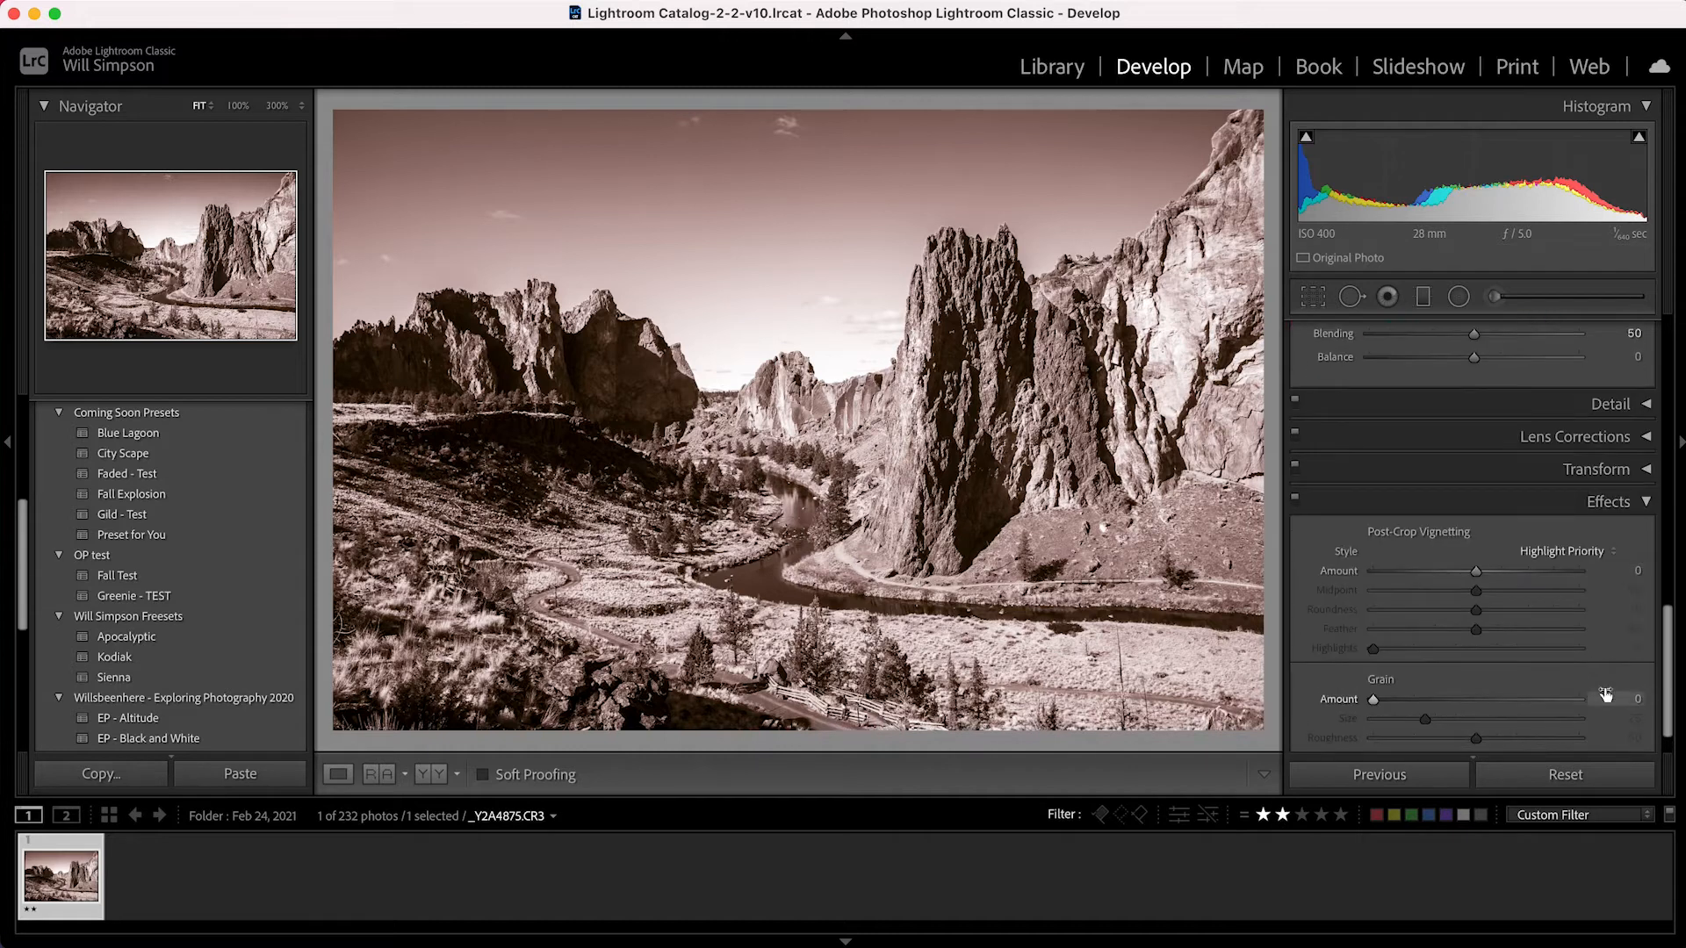
{"action": "scroll", "coordinate": [1604, 692], "scroll_direction": "down", "scroll_amount": 1}
{"action": "left_click", "coordinate": [1441, 659]}
{"action": "left_click_drag", "start_coordinate": [1437, 661], "coordinate": [1443, 662]}
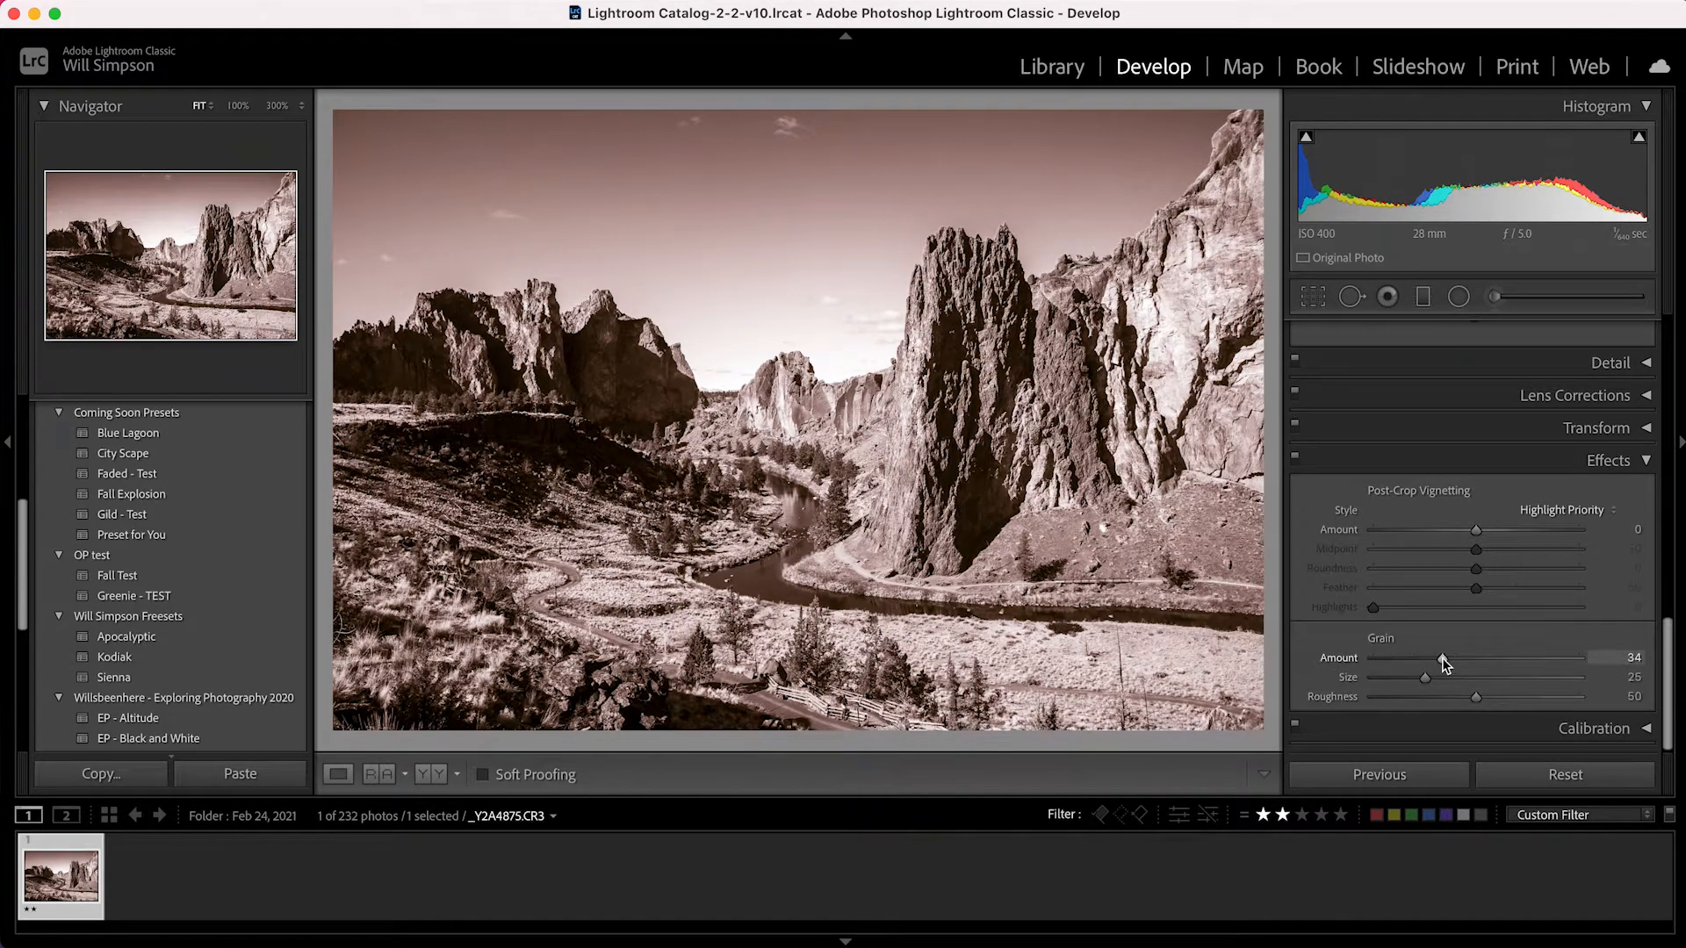
{"action": "left_click_drag", "start_coordinate": [1476, 531], "coordinate": [1466, 530]}
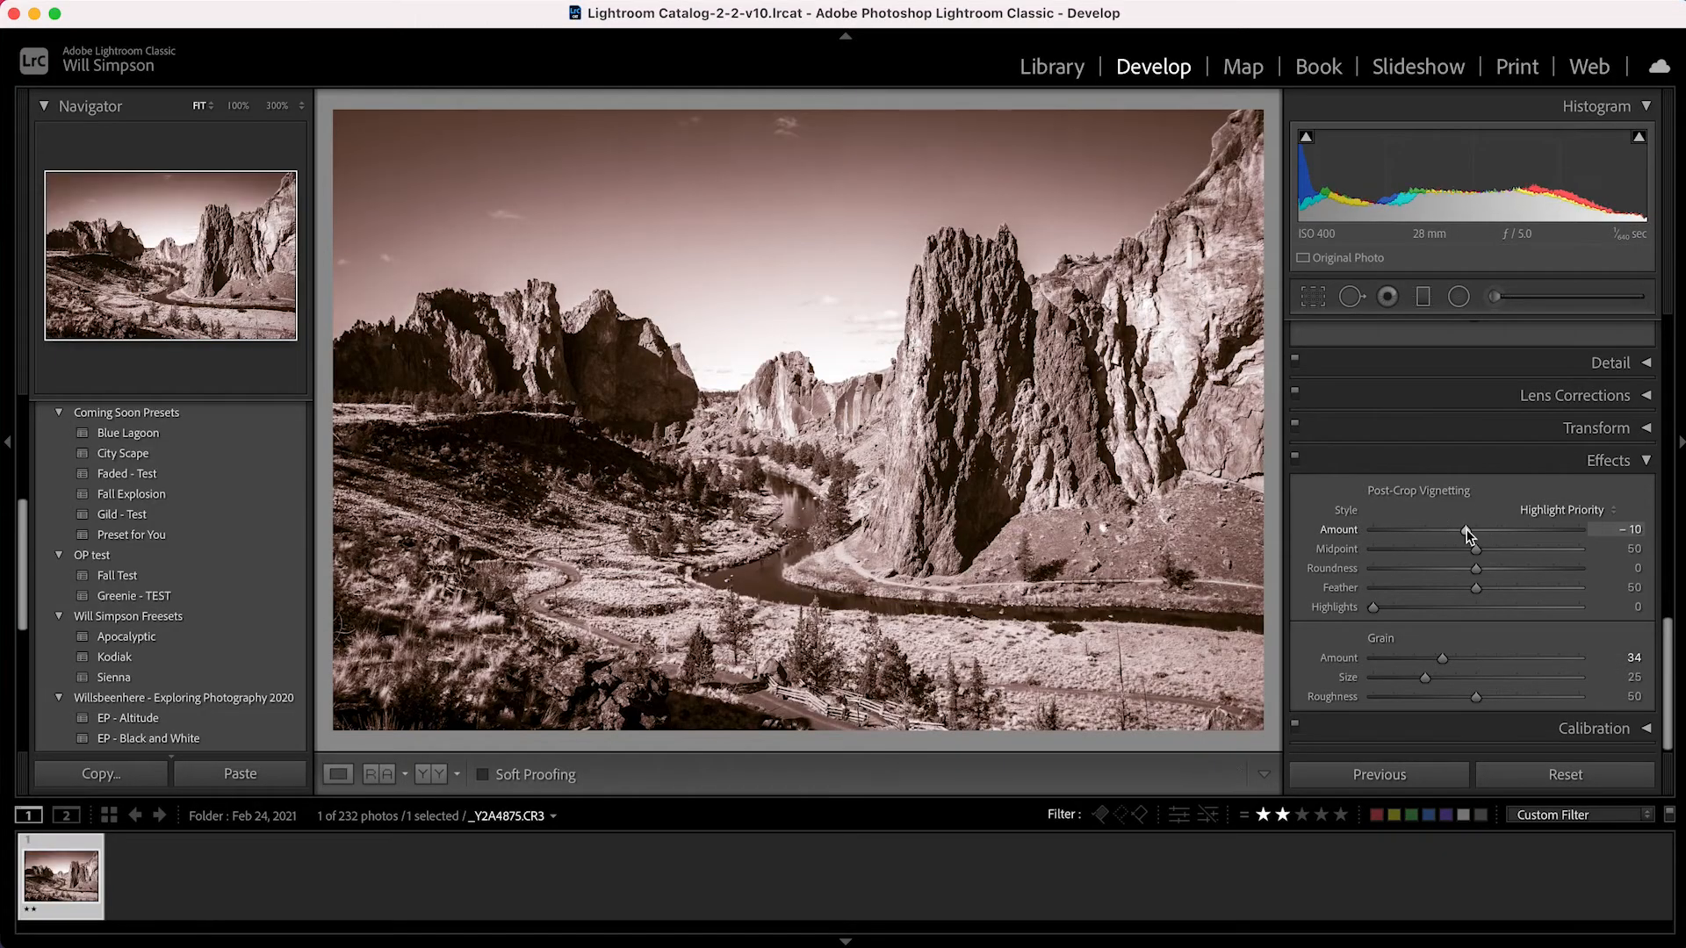
{"action": "scroll", "coordinate": [1468, 532], "scroll_direction": "up", "scroll_amount": 10}
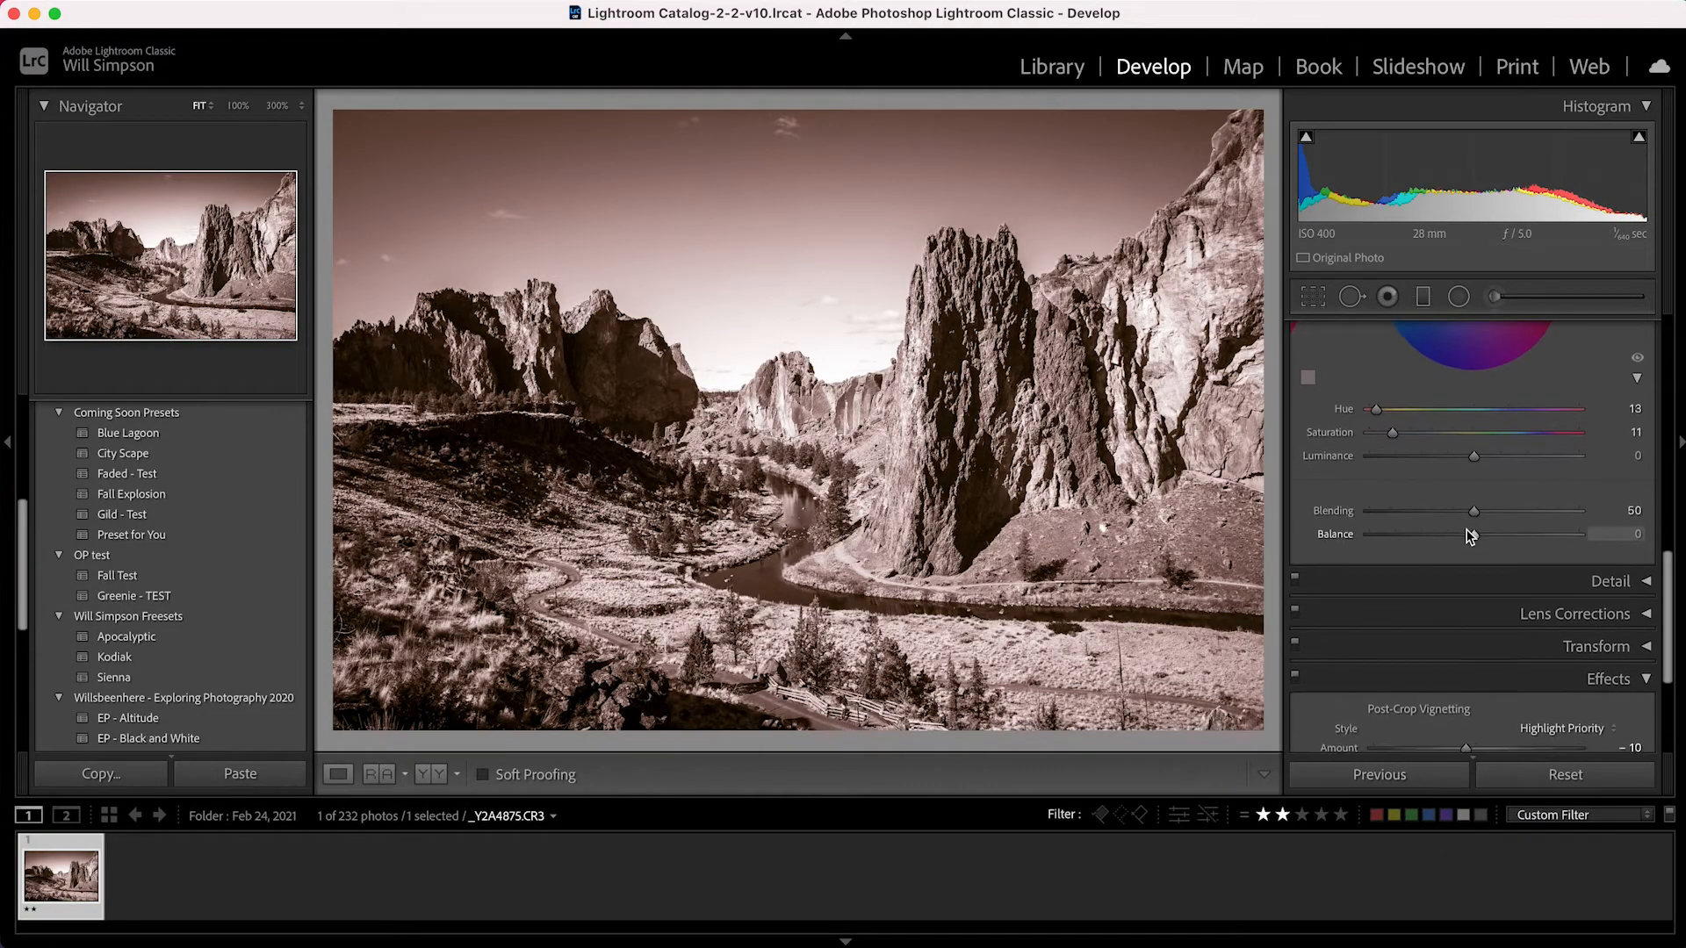
{"action": "scroll", "coordinate": [1469, 534], "scroll_direction": "up", "scroll_amount": 3}
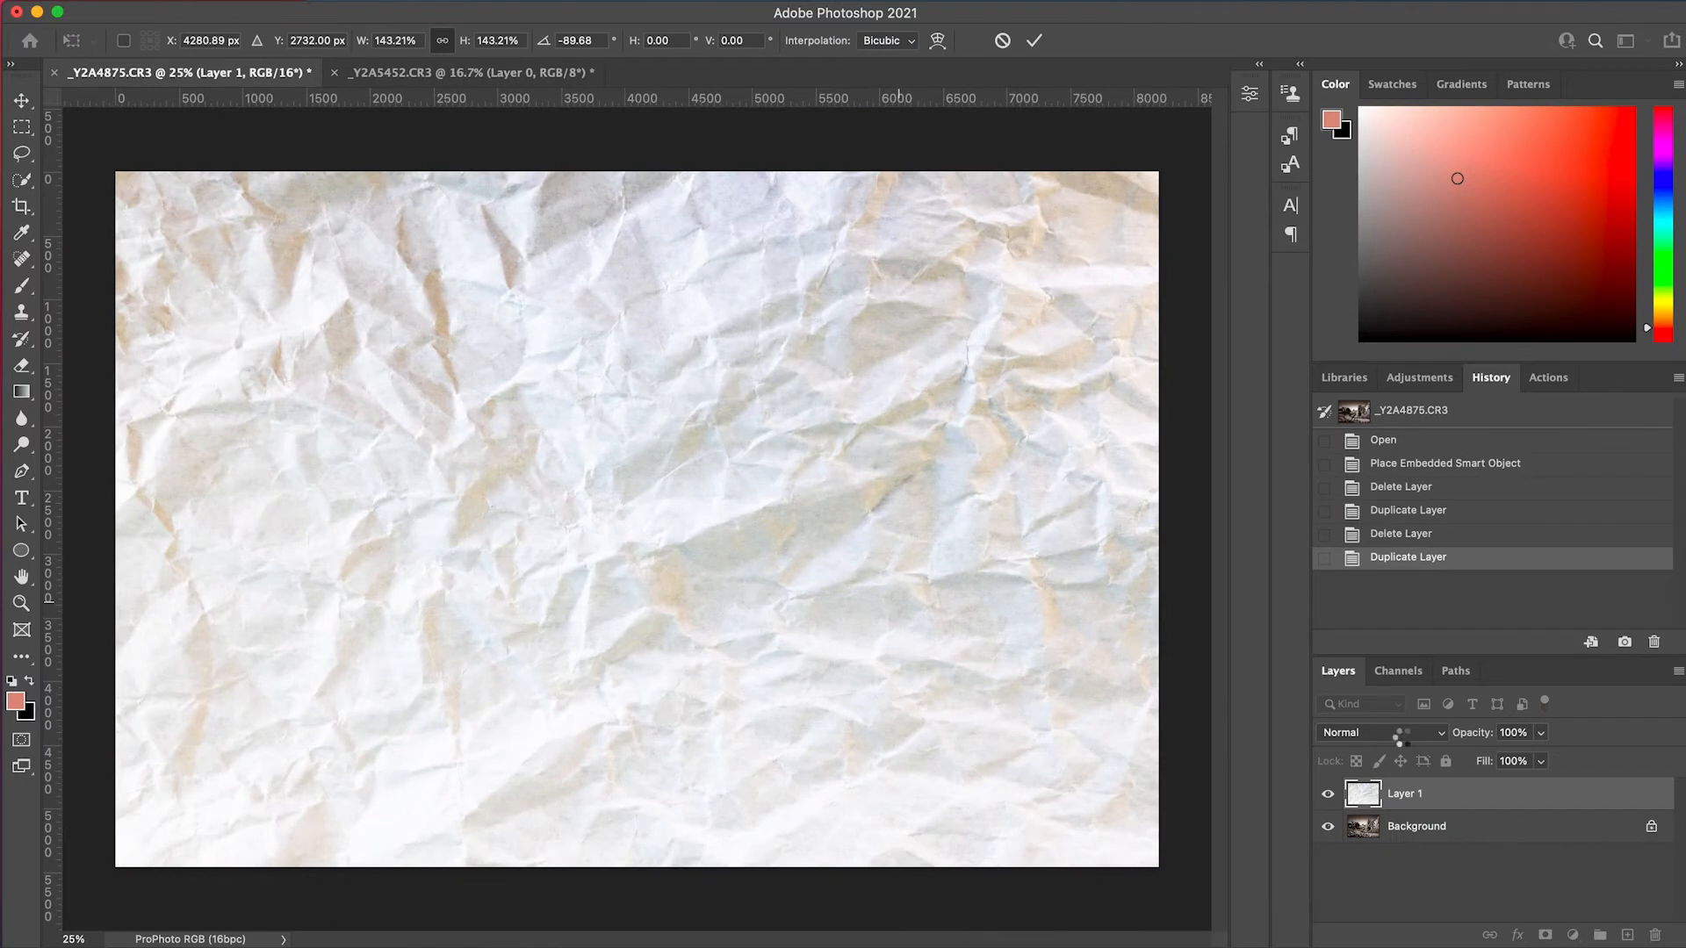
Step: In Photoshop, blend the crumpled-paper layer in Overlay mode at 67% opacity and adjust its placement with Free Transform
{"action": "left_click", "coordinate": [1381, 733]}
{"action": "left_click", "coordinate": [1440, 904]}
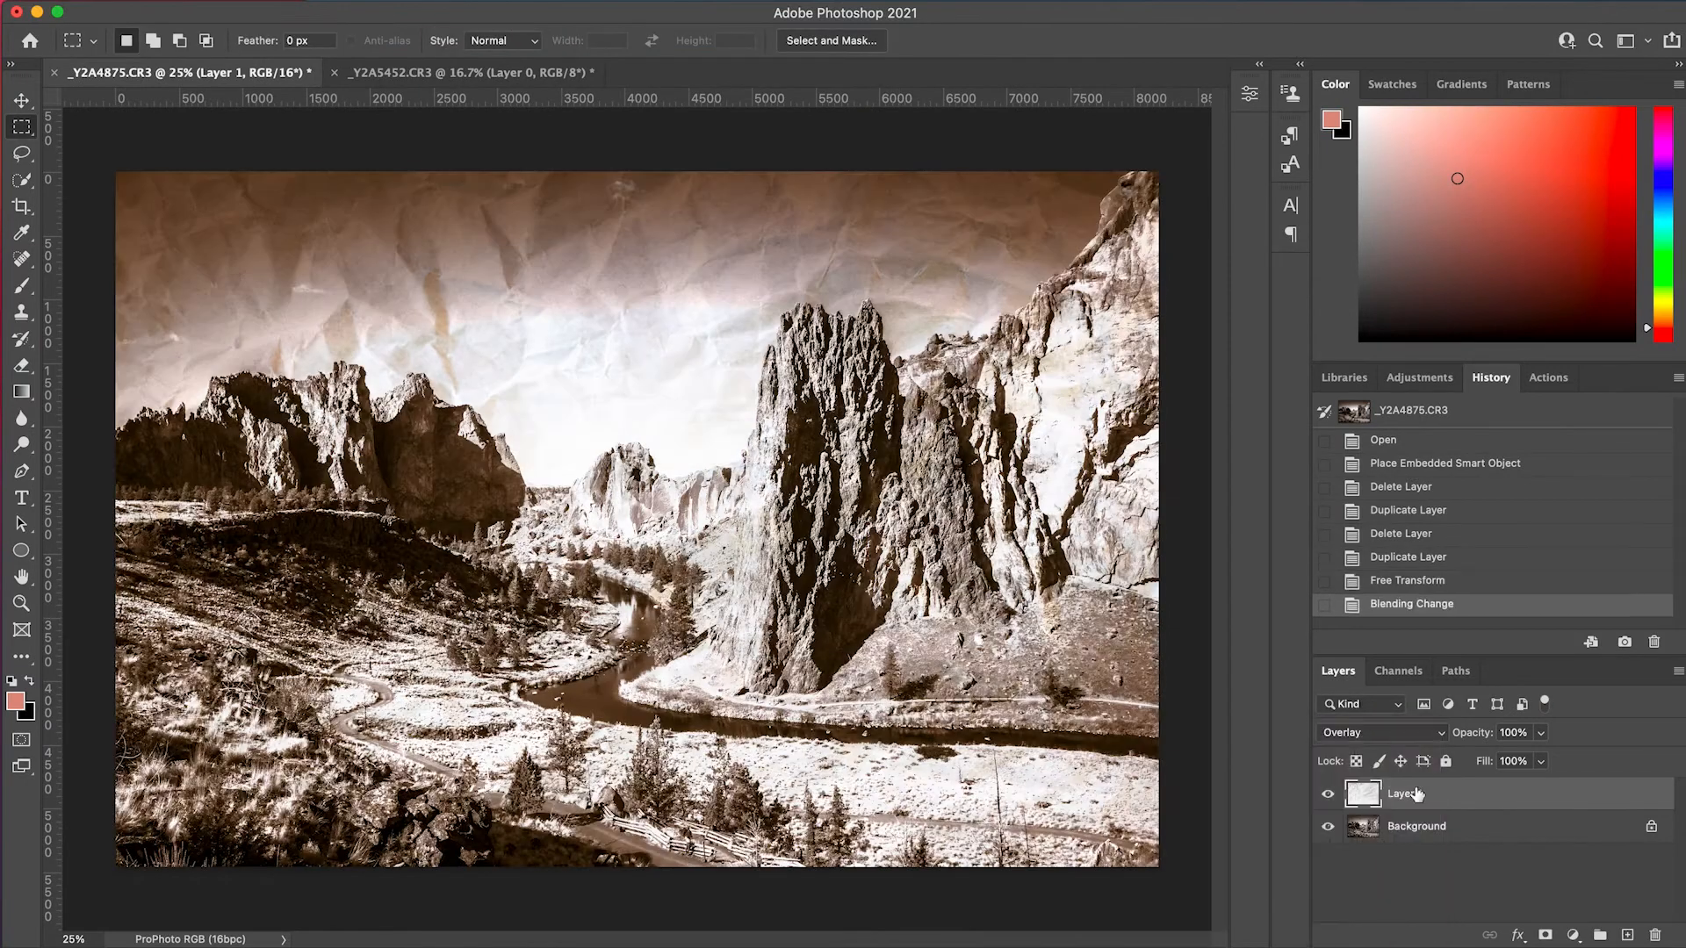
{"action": "left_click_drag", "start_coordinate": [1474, 732], "coordinate": [1381, 730]}
{"action": "key", "text": "super+t"}
{"action": "left_click_drag", "start_coordinate": [1193, 475], "coordinate": [1232, 435]}
{"action": "key", "text": "Return"}
Step: Apply Levels to the paper layer with a black input of 66 and a midtone value of 2.45
{"action": "left_click", "coordinate": [260, 2]}
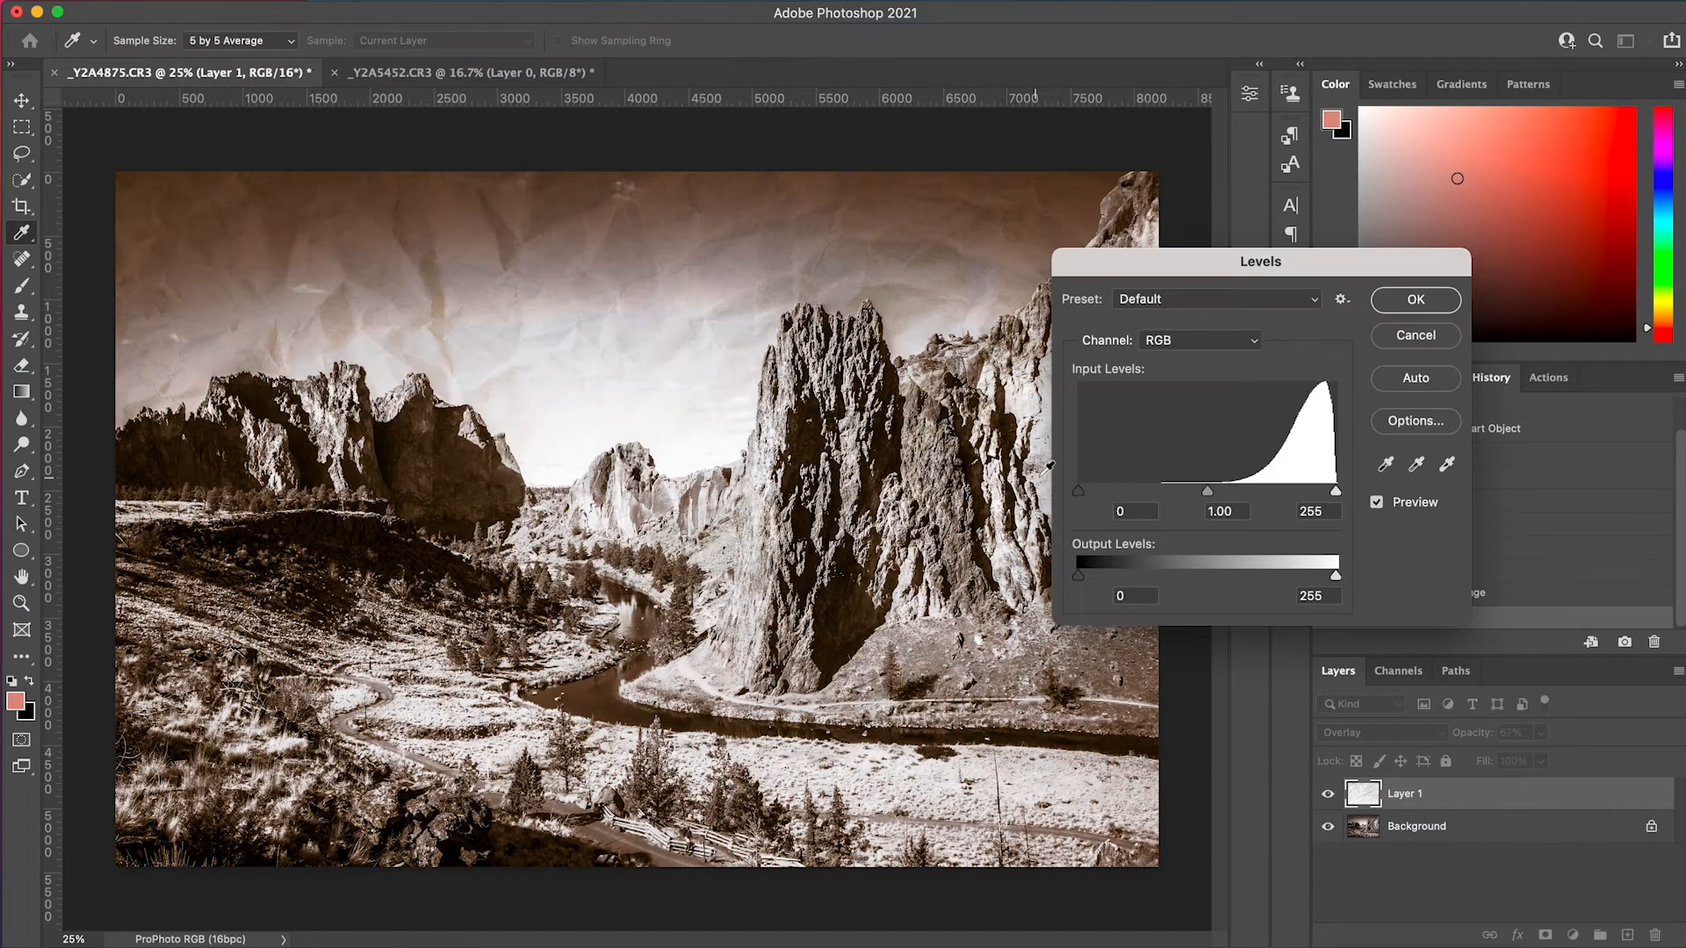
{"action": "left_click_drag", "start_coordinate": [1078, 491], "coordinate": [1181, 494]}
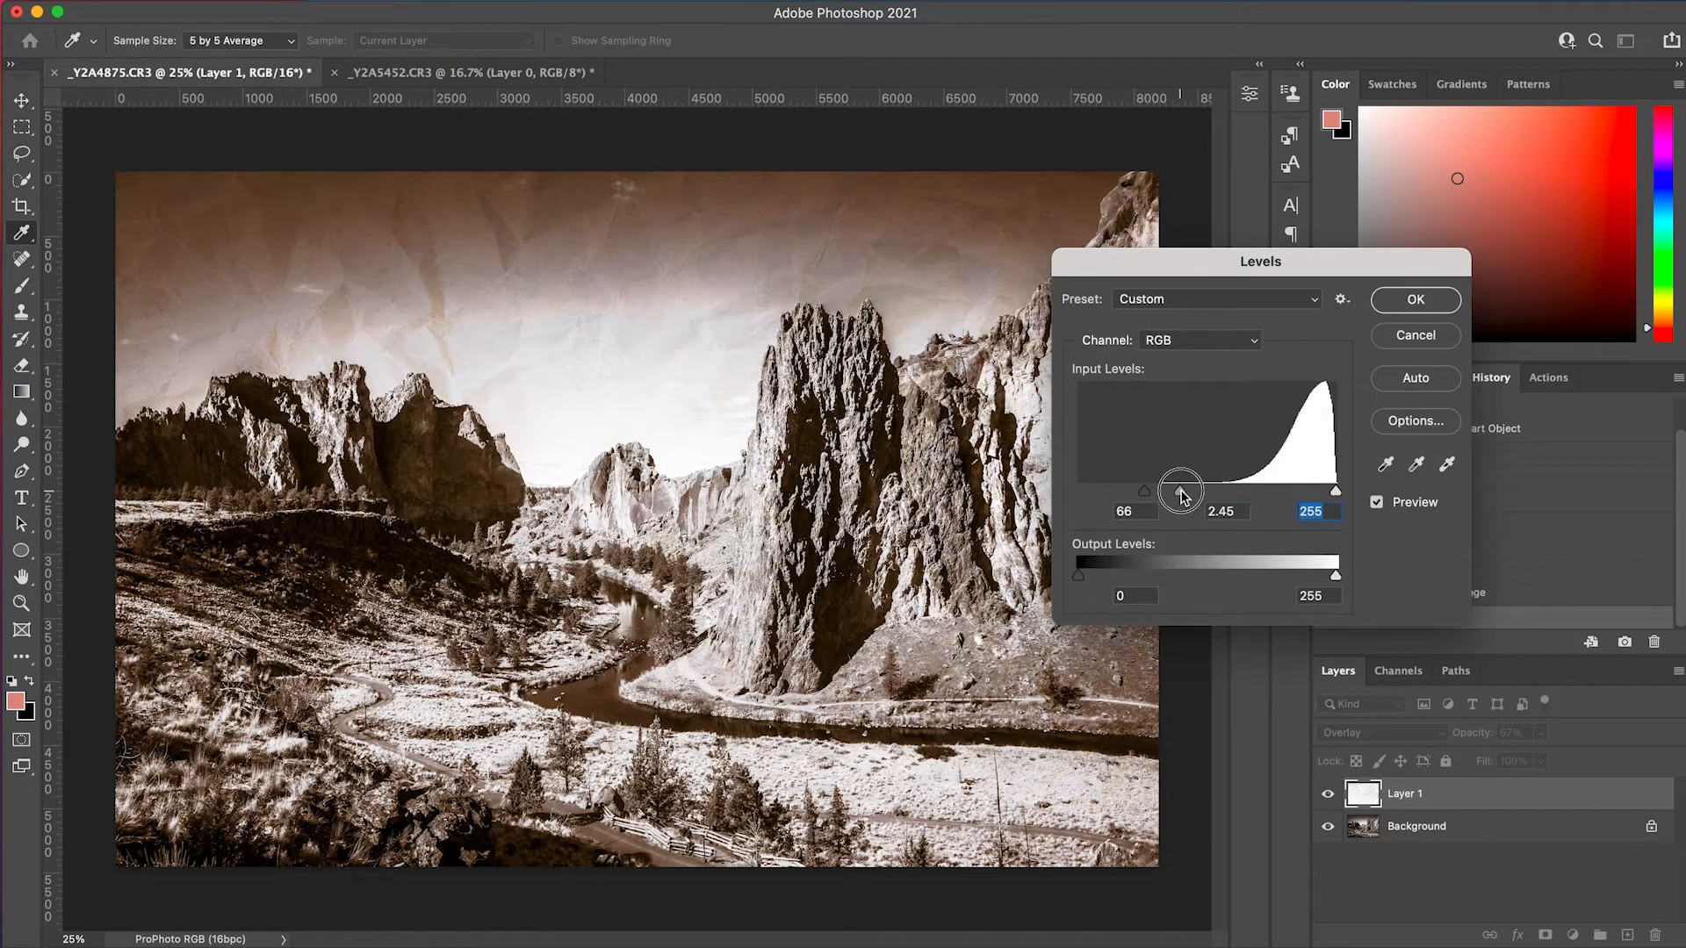
{"action": "left_click", "coordinate": [1416, 299]}
Step: Add an adjustment layer above the paper texture and lower one of its slider values
{"action": "left_click", "coordinate": [1573, 935]}
{"action": "left_click", "coordinate": [1625, 678]}
{"action": "left_click_drag", "start_coordinate": [1077, 208], "coordinate": [1043, 208]}
{"action": "left_click", "coordinate": [1196, 84]}
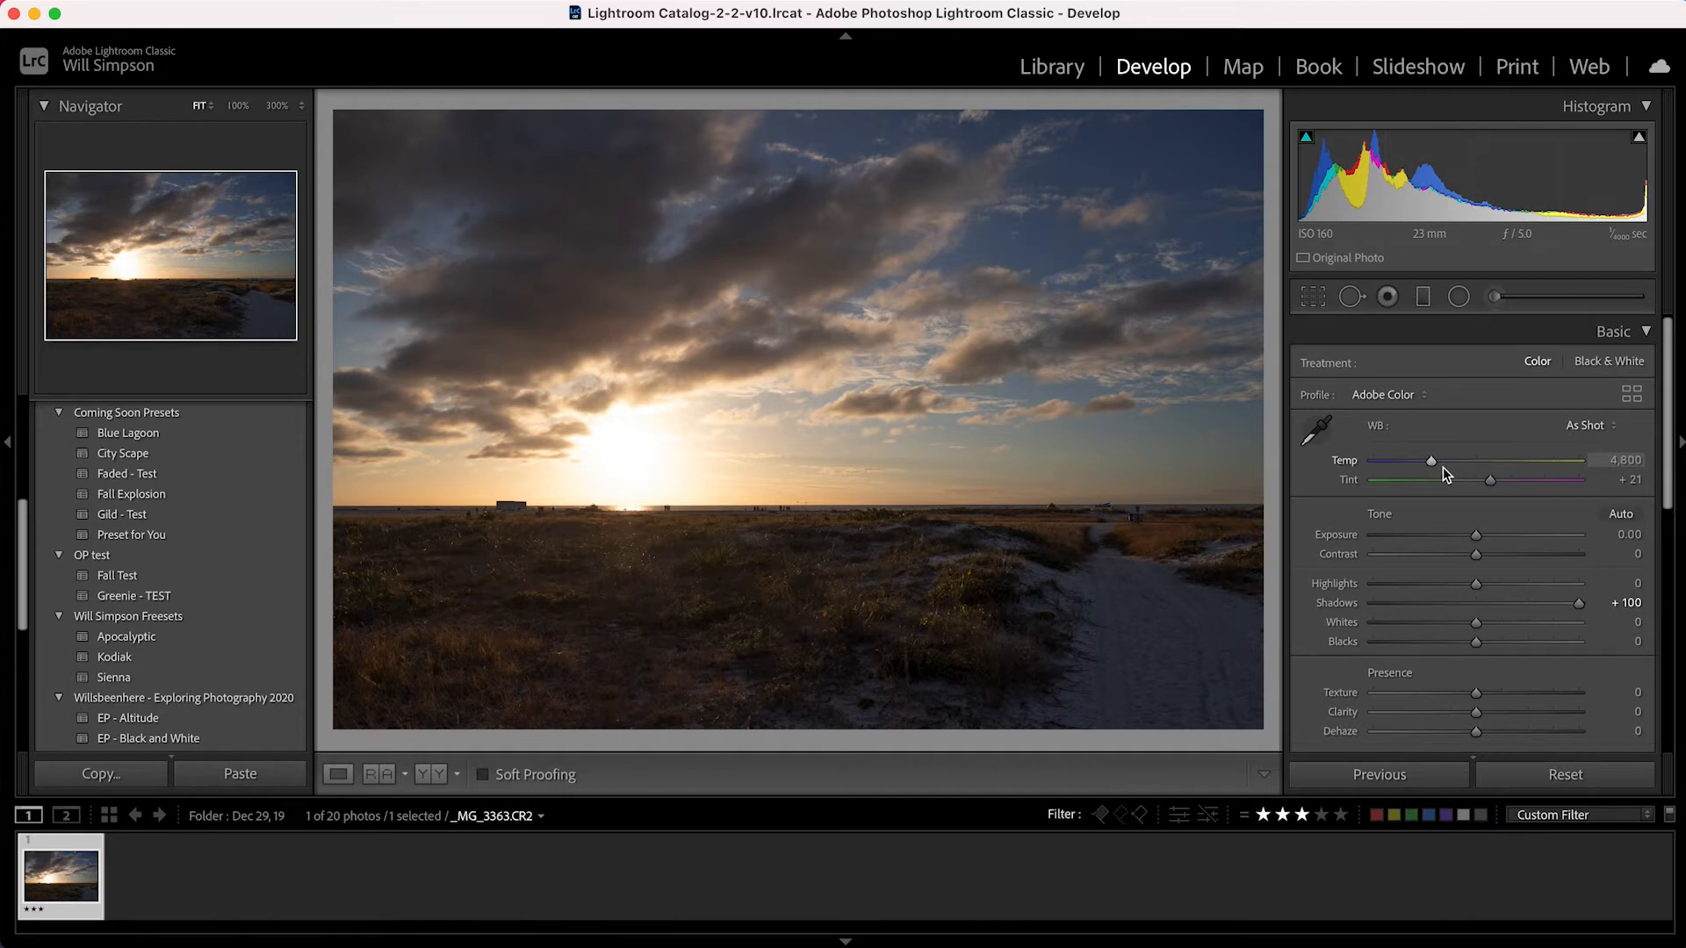
Step: In Lightroom Classic, set the HSL saturation of all eight colors to -100 on the sunset photo and undo the targeted saturation change
{"action": "left_click", "coordinate": [1370, 480]}
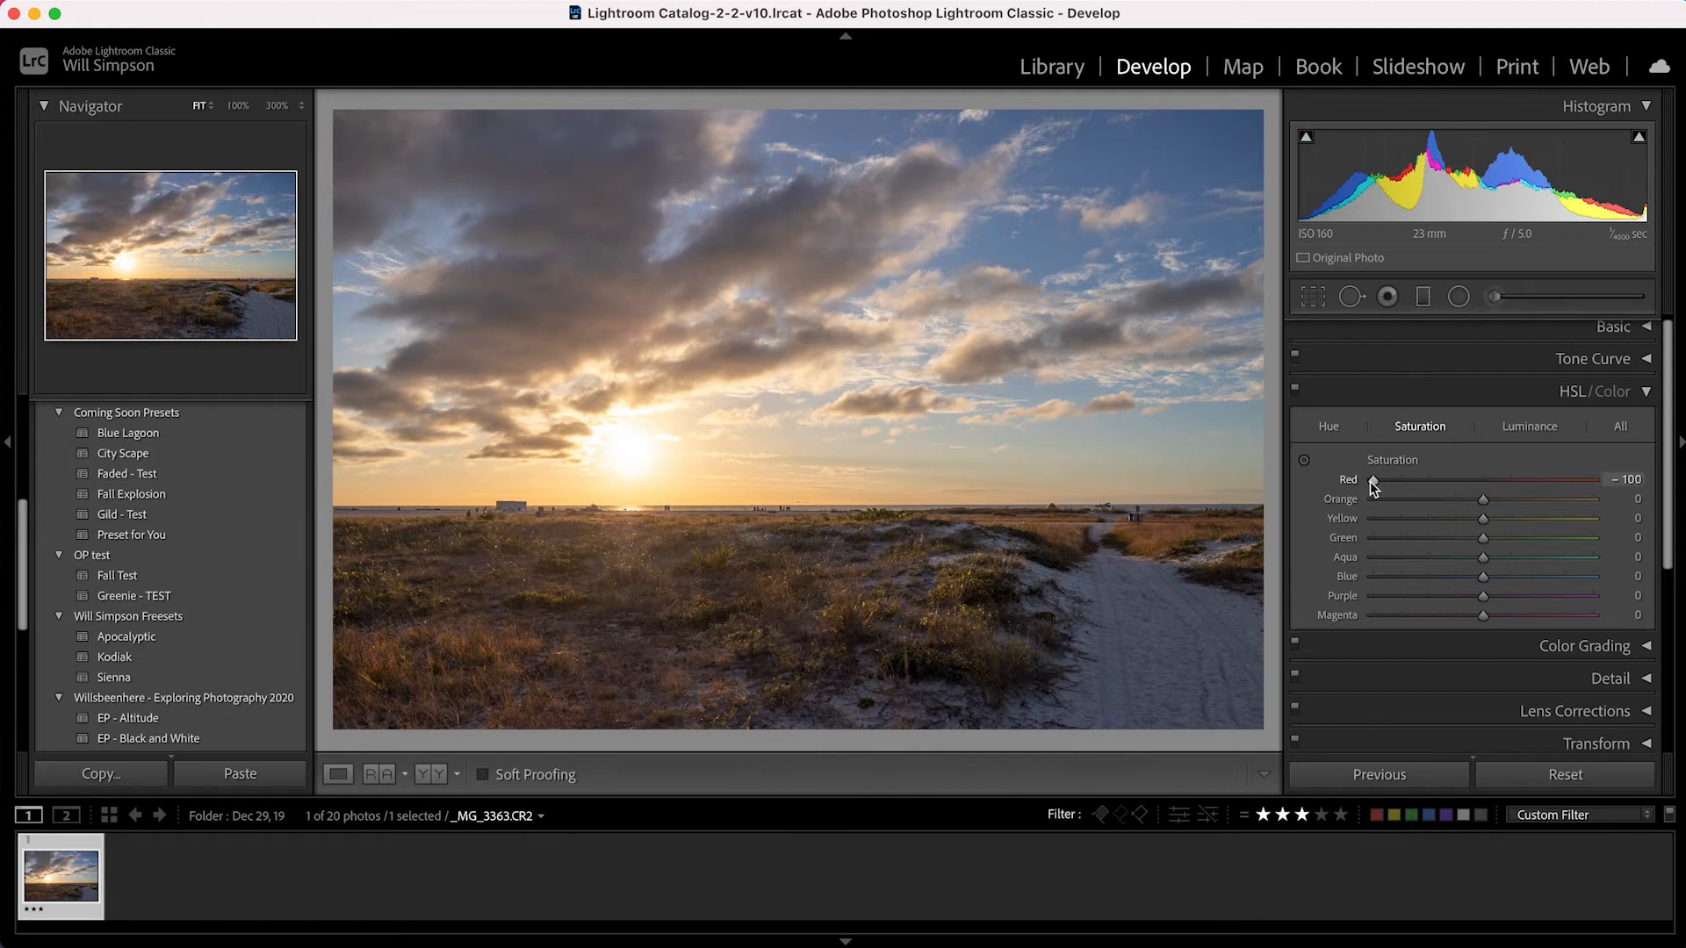
{"action": "left_click", "coordinate": [1367, 499]}
{"action": "left_click", "coordinate": [1367, 518]}
{"action": "left_click", "coordinate": [1373, 538]}
{"action": "left_click", "coordinate": [1373, 557]}
{"action": "left_click", "coordinate": [1373, 576]}
{"action": "left_click", "coordinate": [1372, 595]}
{"action": "left_click", "coordinate": [1374, 615]}
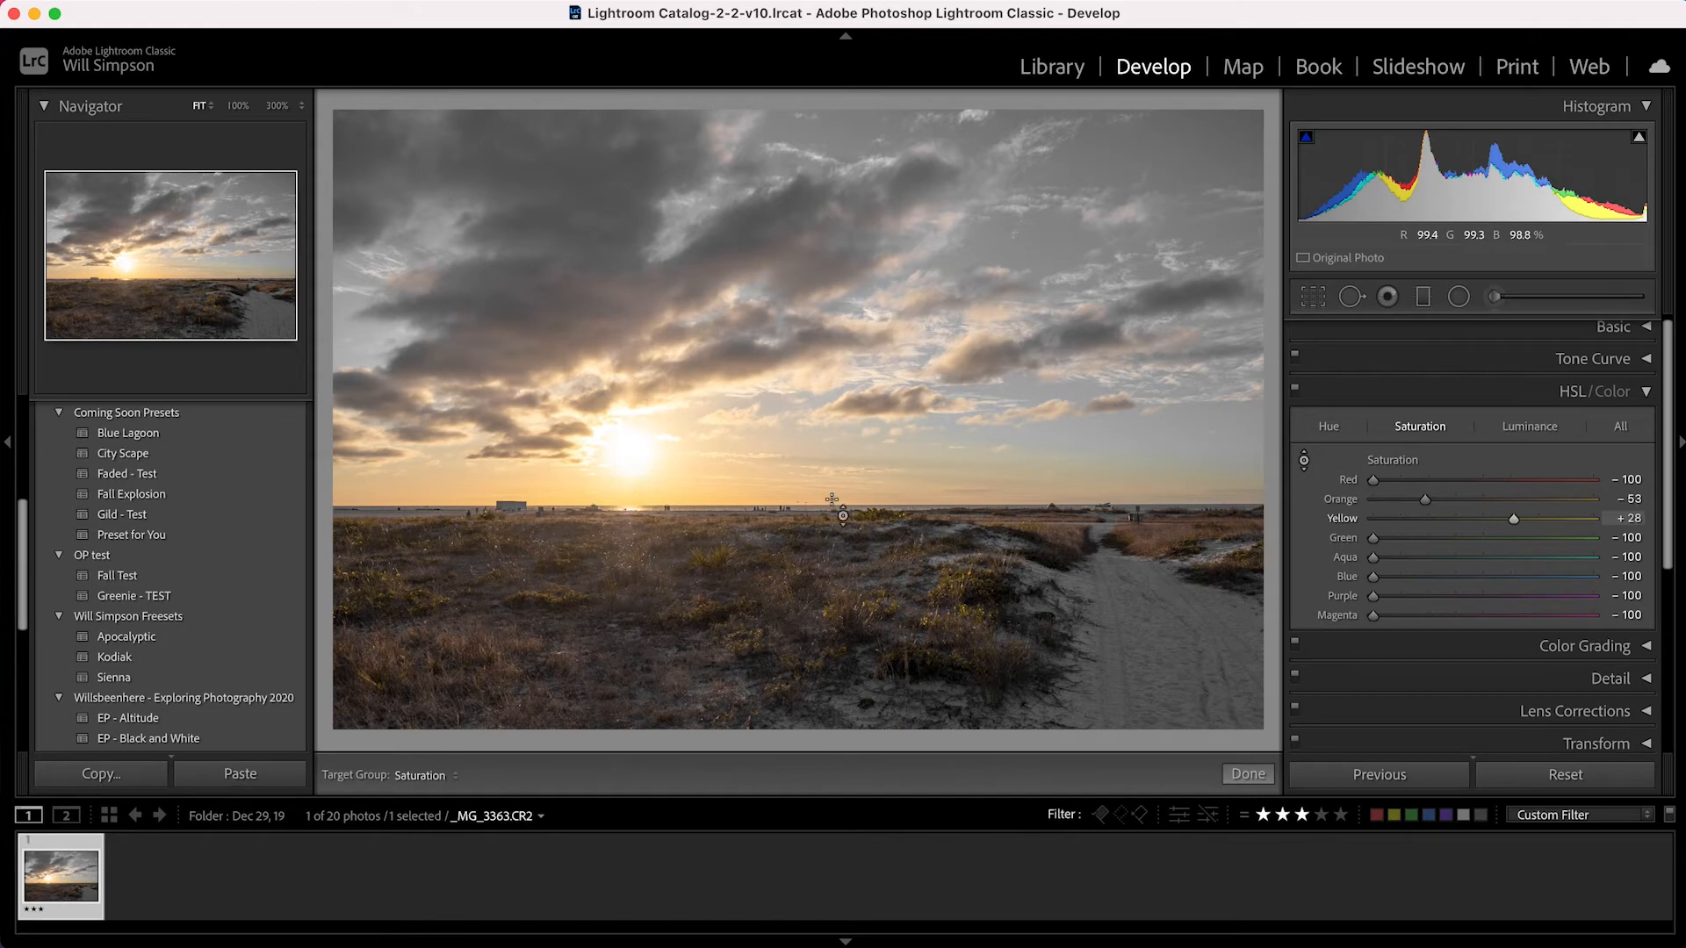
{"action": "key", "text": "super+z"}
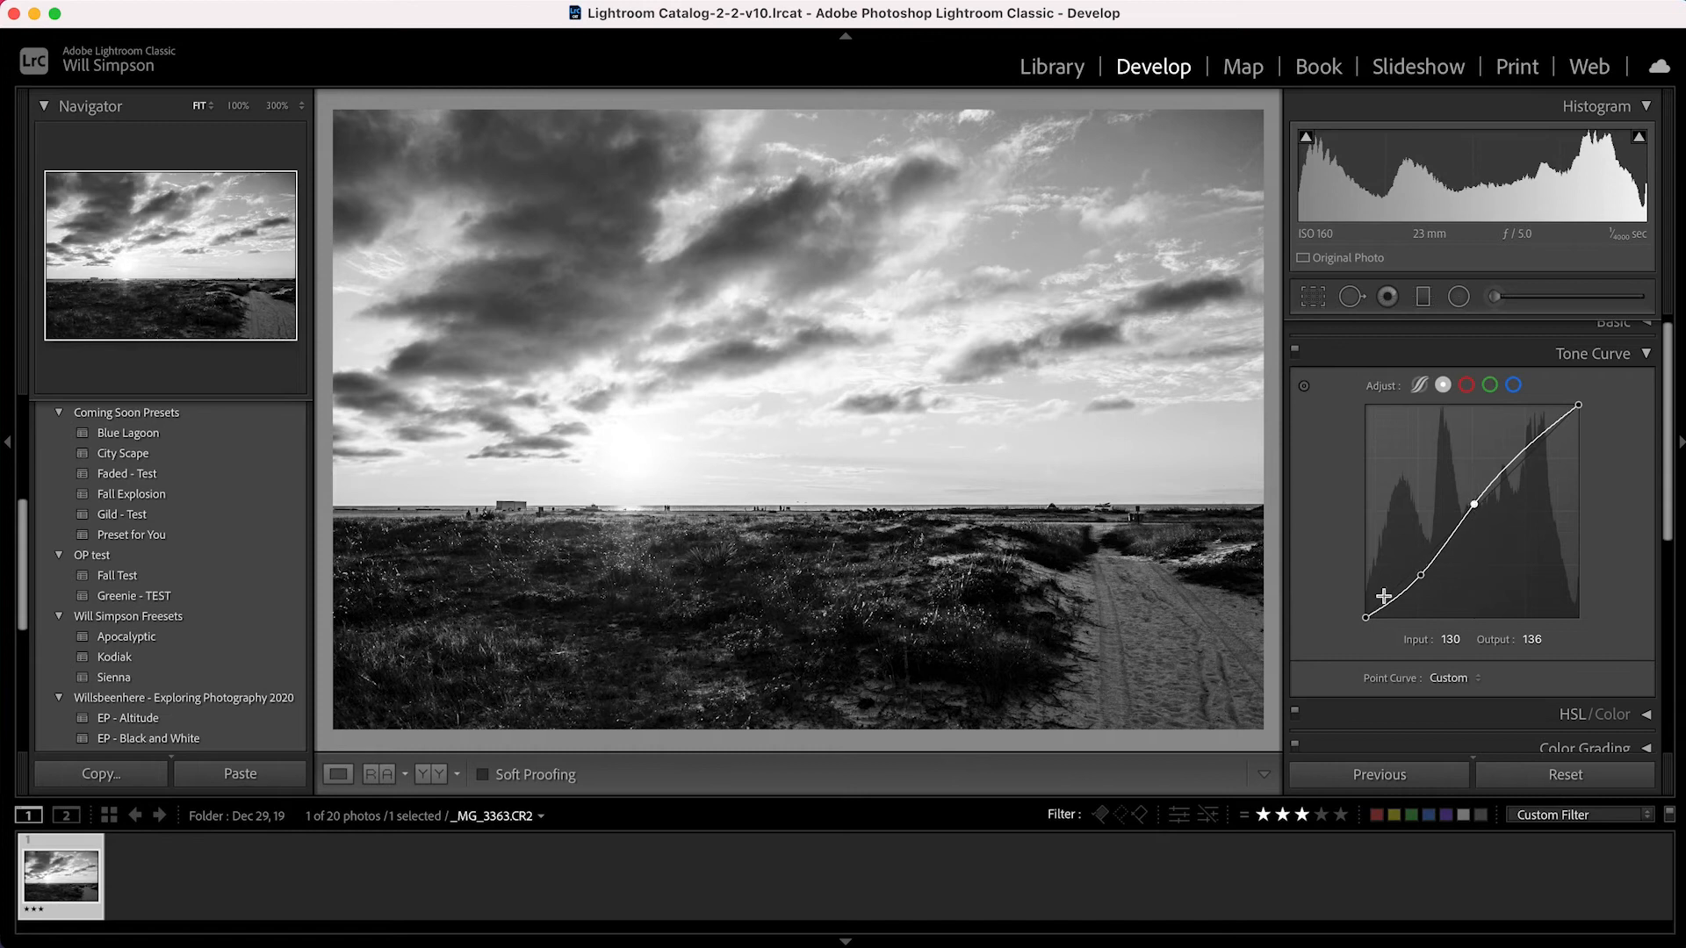
Step: Raise the tone curve's black point to output 31, add a highlight point, lower the white point to 229 and compare with the curve off
{"action": "left_click_drag", "start_coordinate": [1365, 616], "coordinate": [1363, 594]}
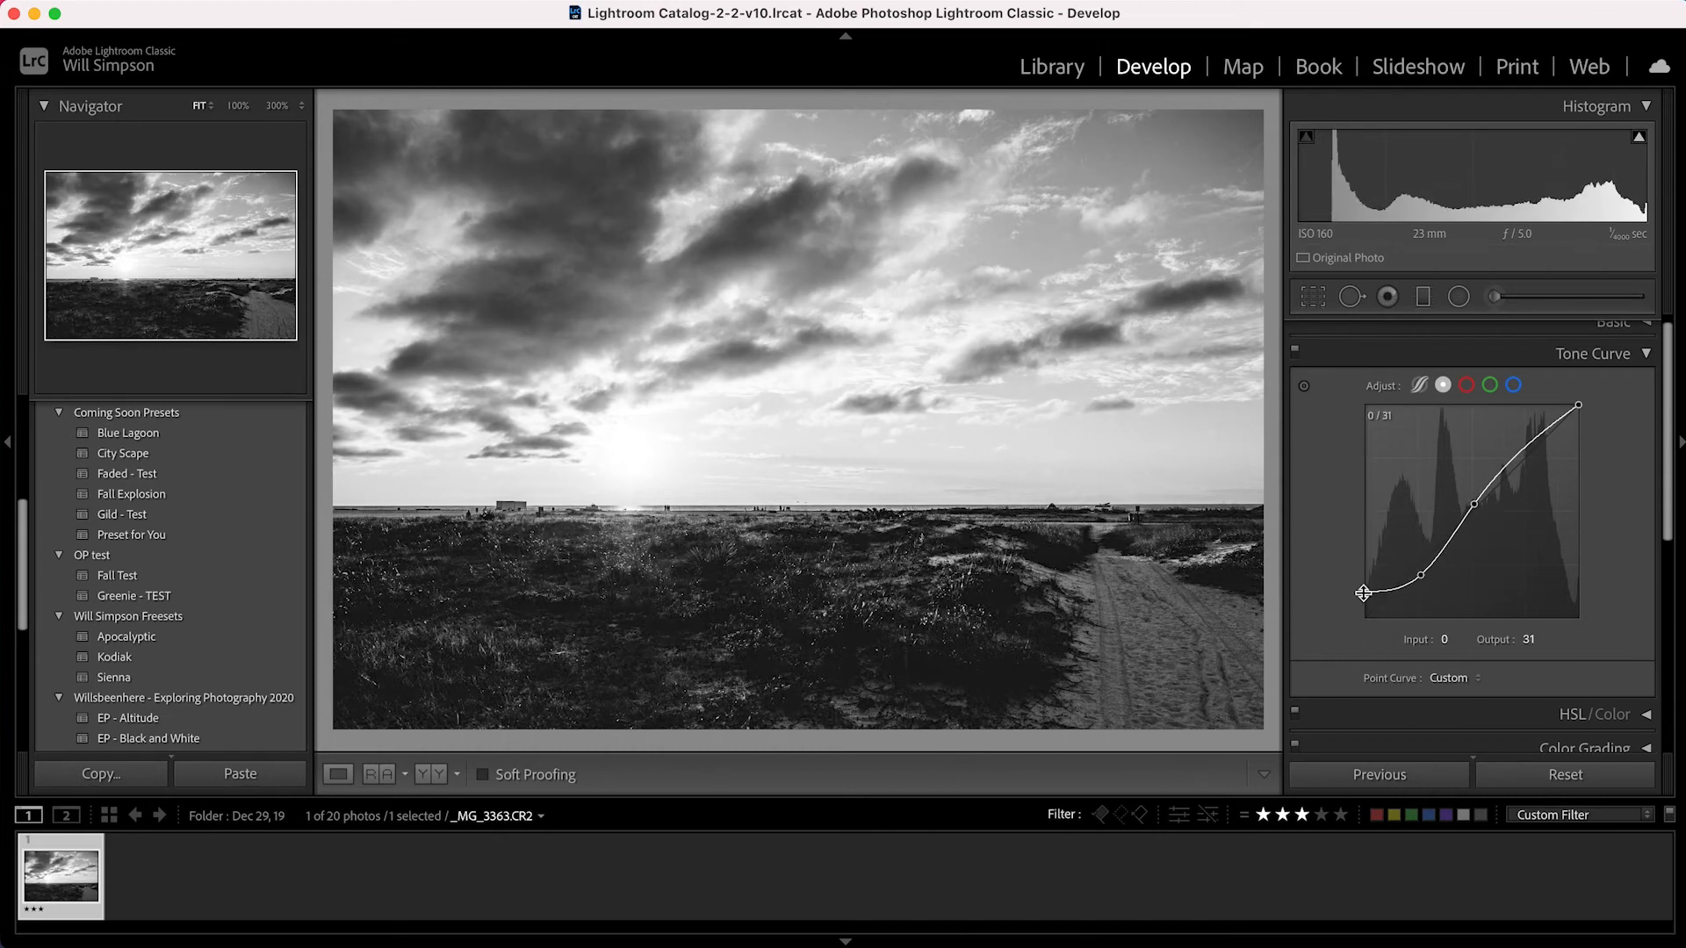
{"action": "left_click", "coordinate": [1528, 444]}
{"action": "left_click_drag", "start_coordinate": [1579, 405], "coordinate": [1579, 427]}
{"action": "left_click", "coordinate": [1296, 351]}
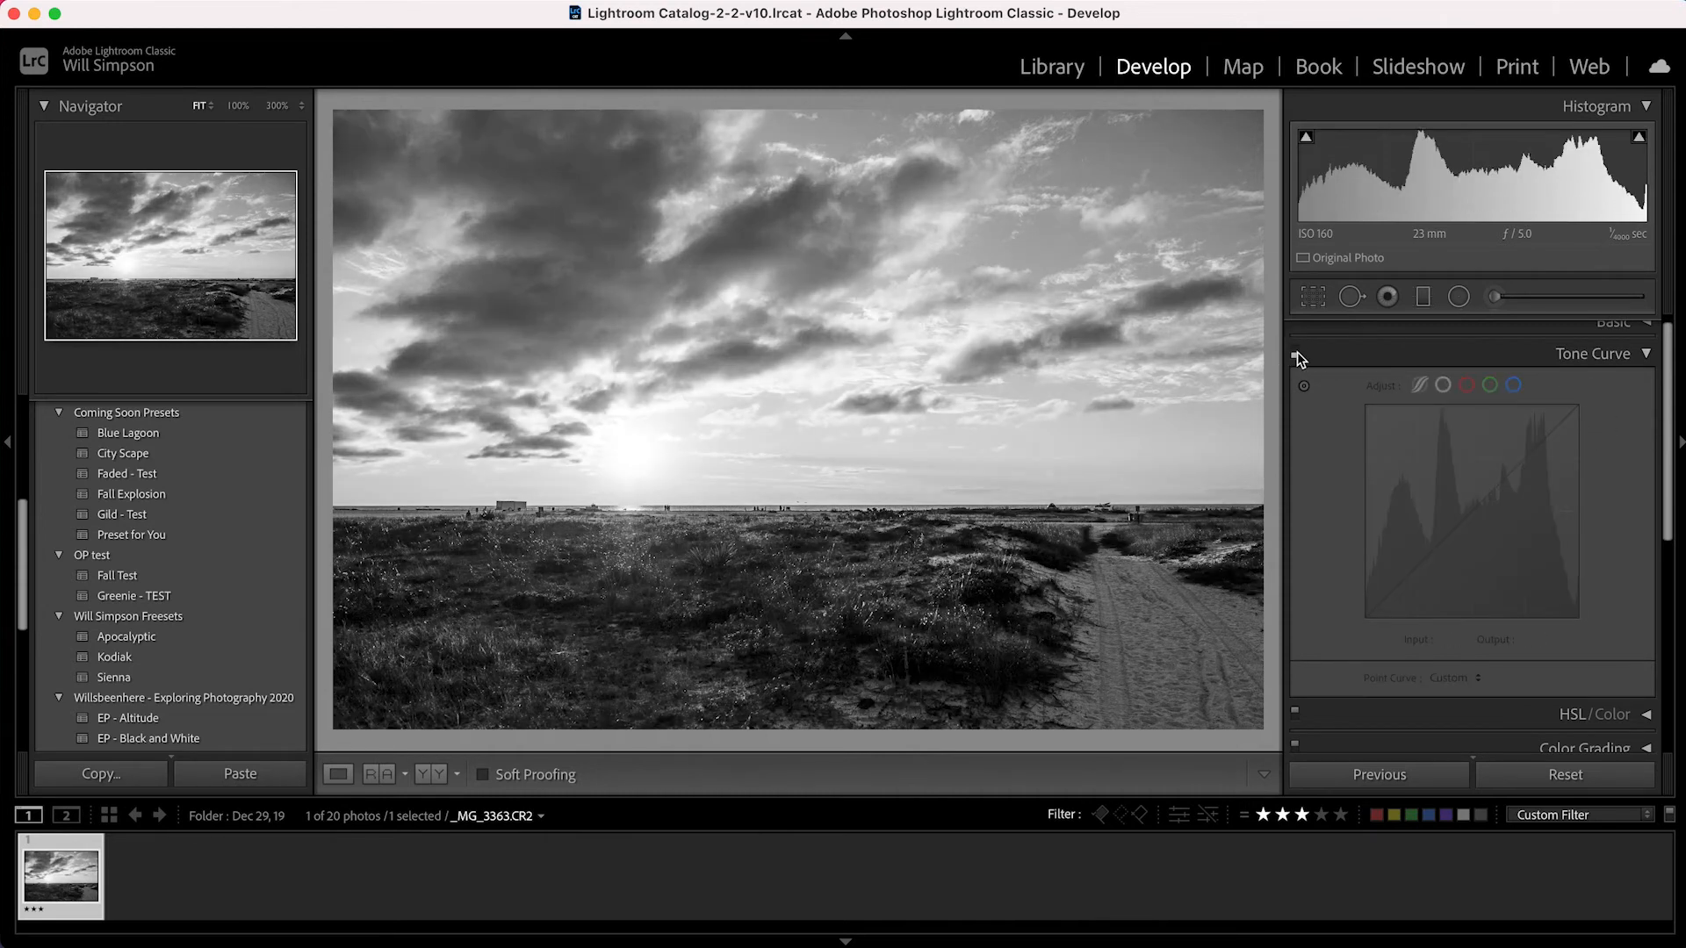
{"action": "left_click", "coordinate": [1297, 350]}
Step: Set Whites to +49, Highlights to -100, Exposure to +1.00 and Contrast to +47
{"action": "left_click", "coordinate": [1614, 323]}
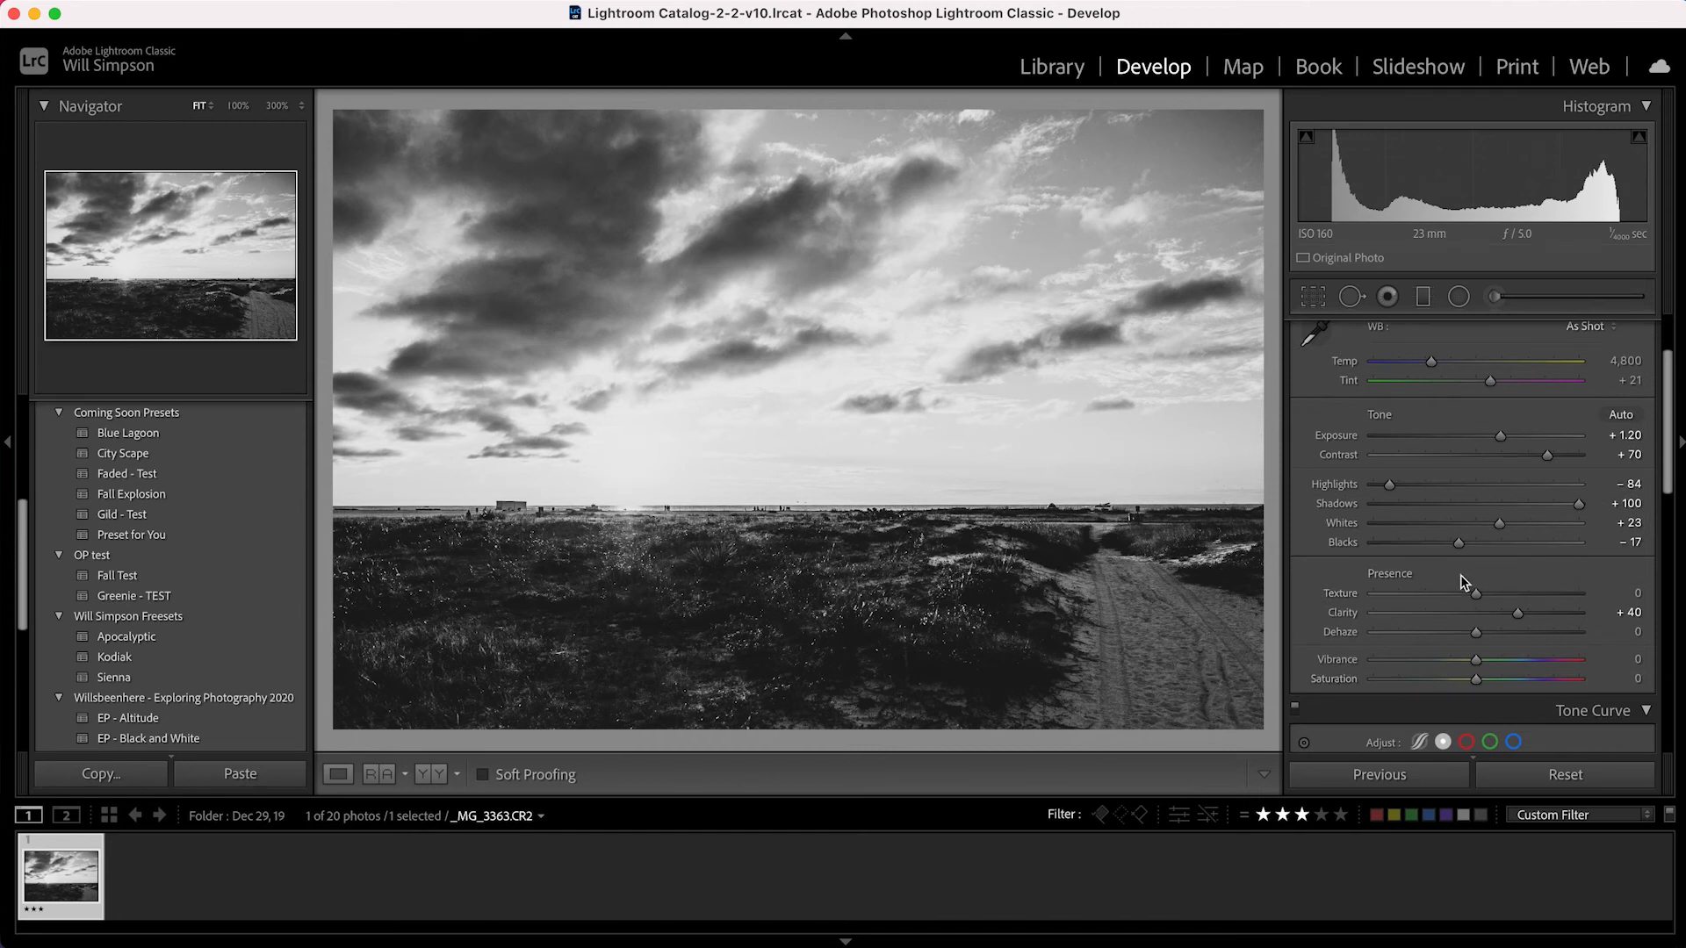
{"action": "left_click_drag", "start_coordinate": [1499, 527], "coordinate": [1527, 525]}
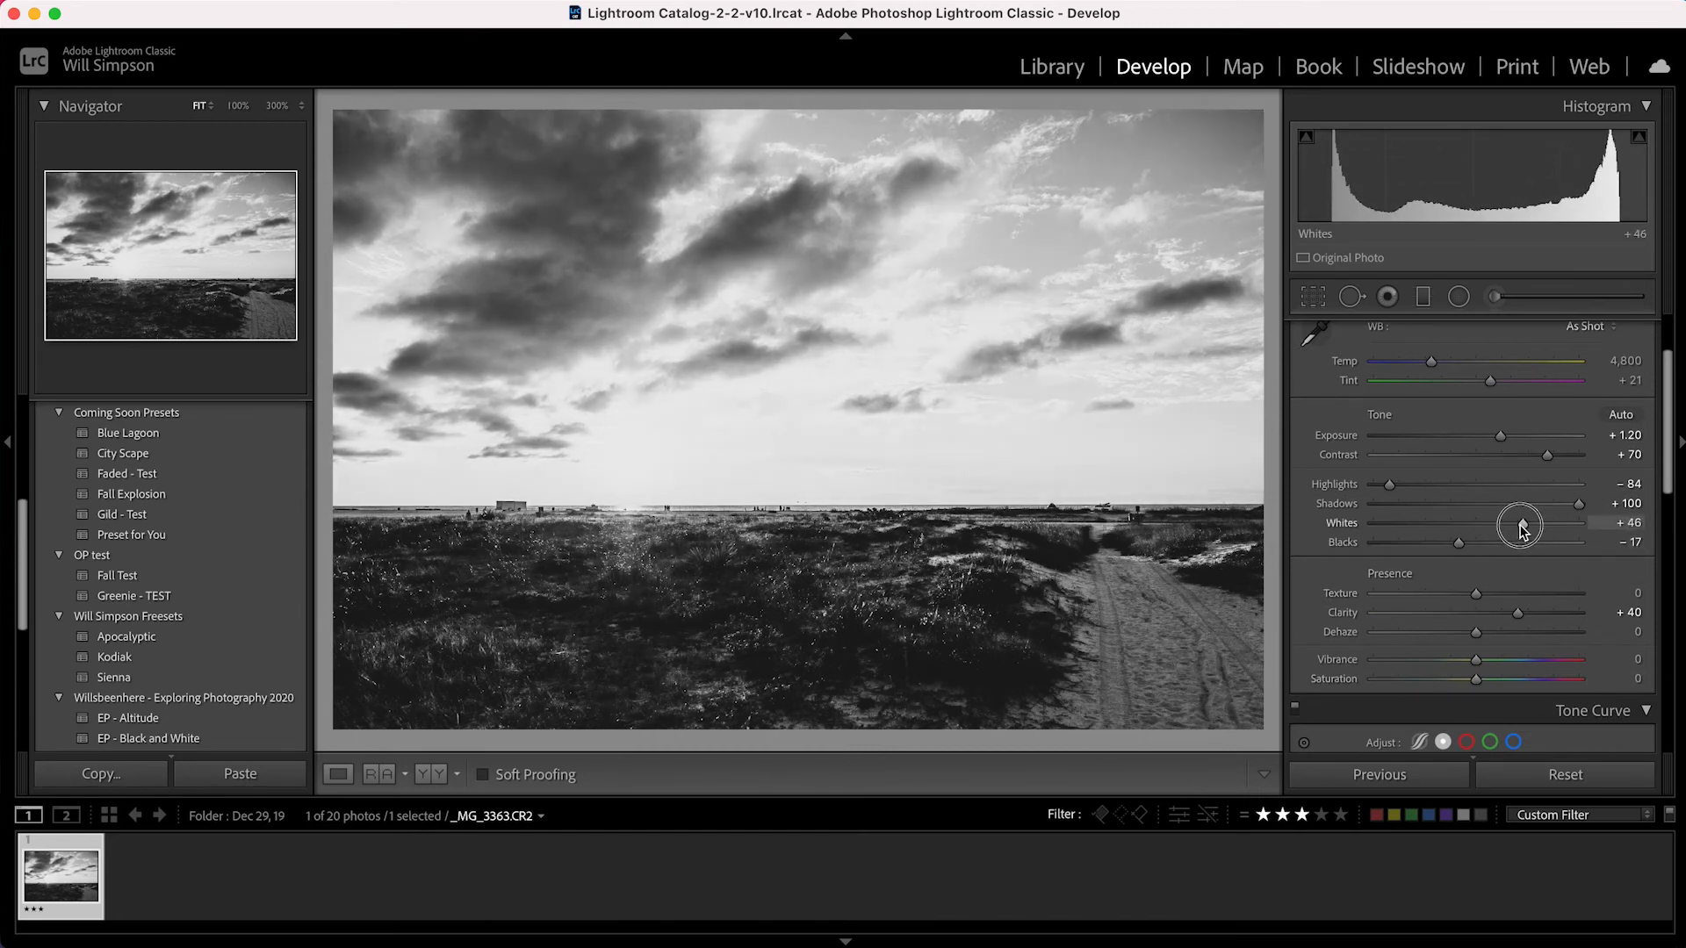
{"action": "left_click_drag", "start_coordinate": [1390, 485], "coordinate": [1373, 485]}
{"action": "left_click_drag", "start_coordinate": [1501, 436], "coordinate": [1496, 436]}
{"action": "left_click_drag", "start_coordinate": [1547, 455], "coordinate": [1523, 455]}
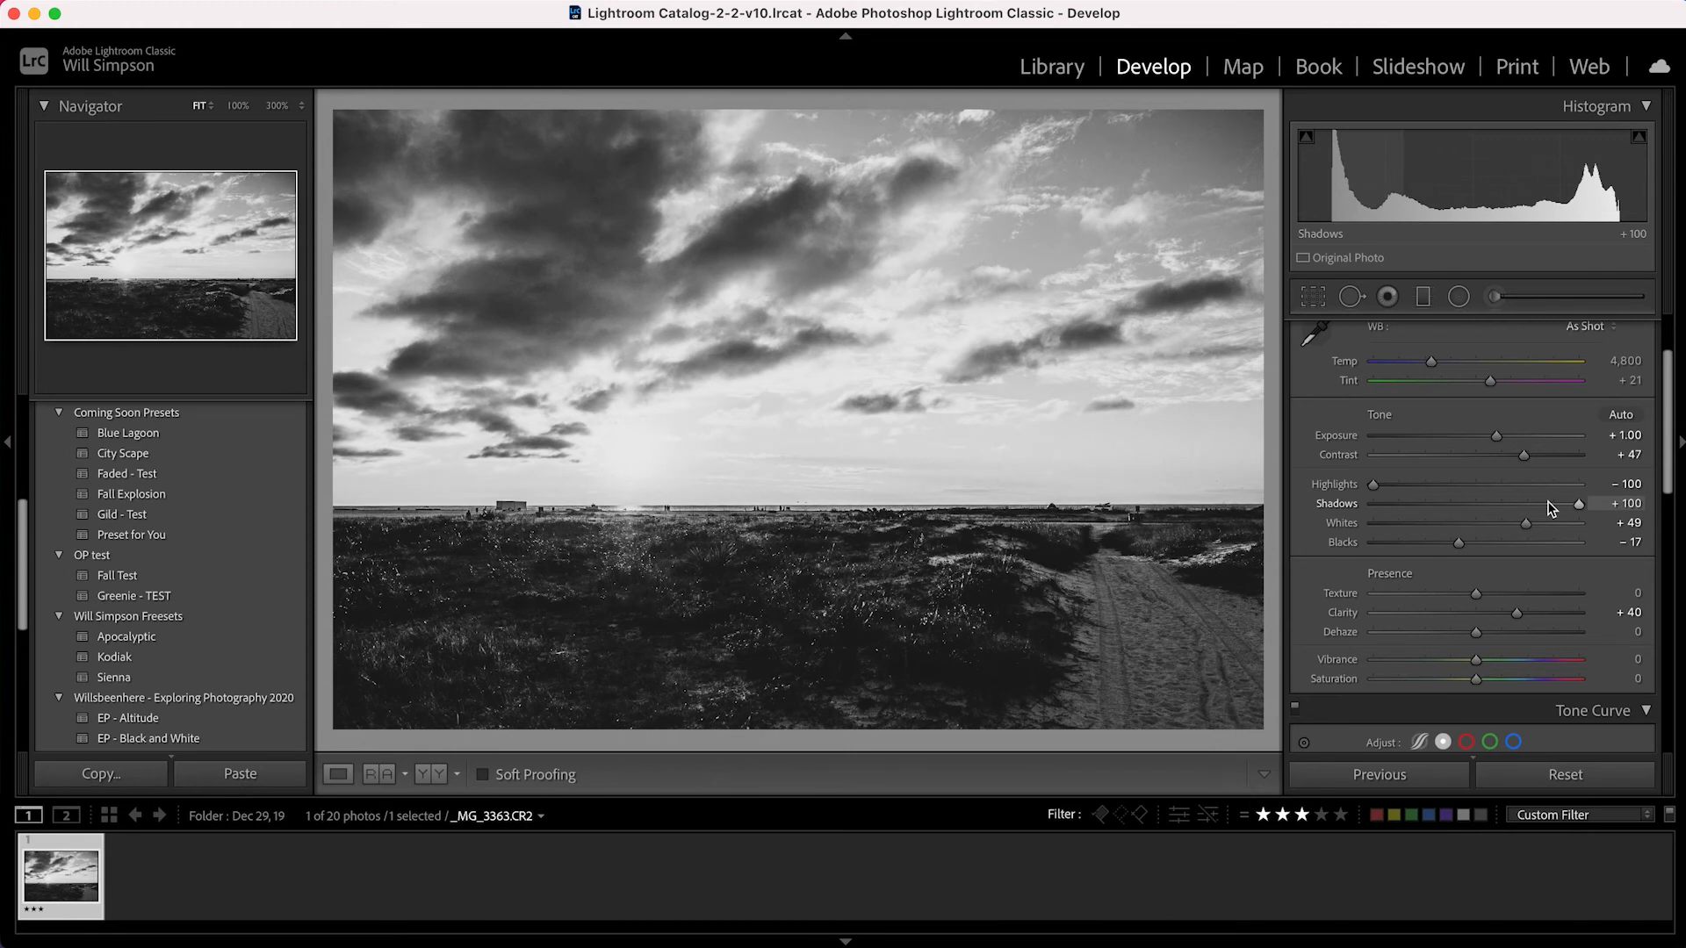
Step: Set the tone curve's black point output to 23 and compare the photo with its unedited version
{"action": "scroll", "coordinate": [1621, 401], "scroll_direction": "up", "scroll_amount": 3}
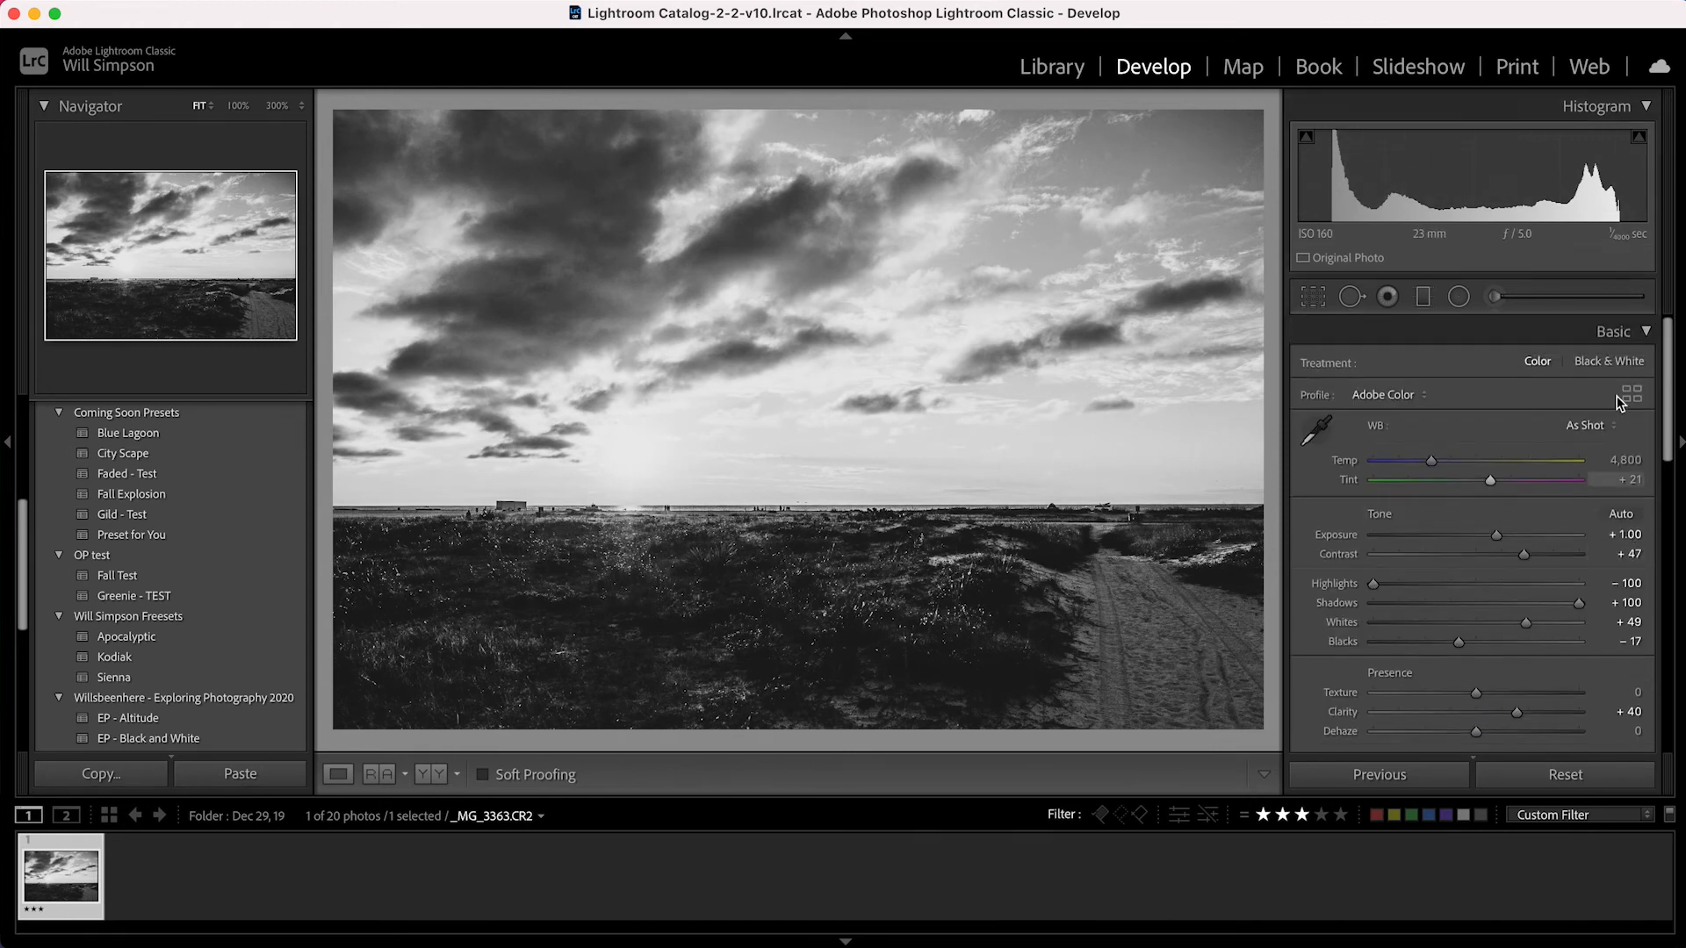
{"action": "left_click", "coordinate": [1638, 331]}
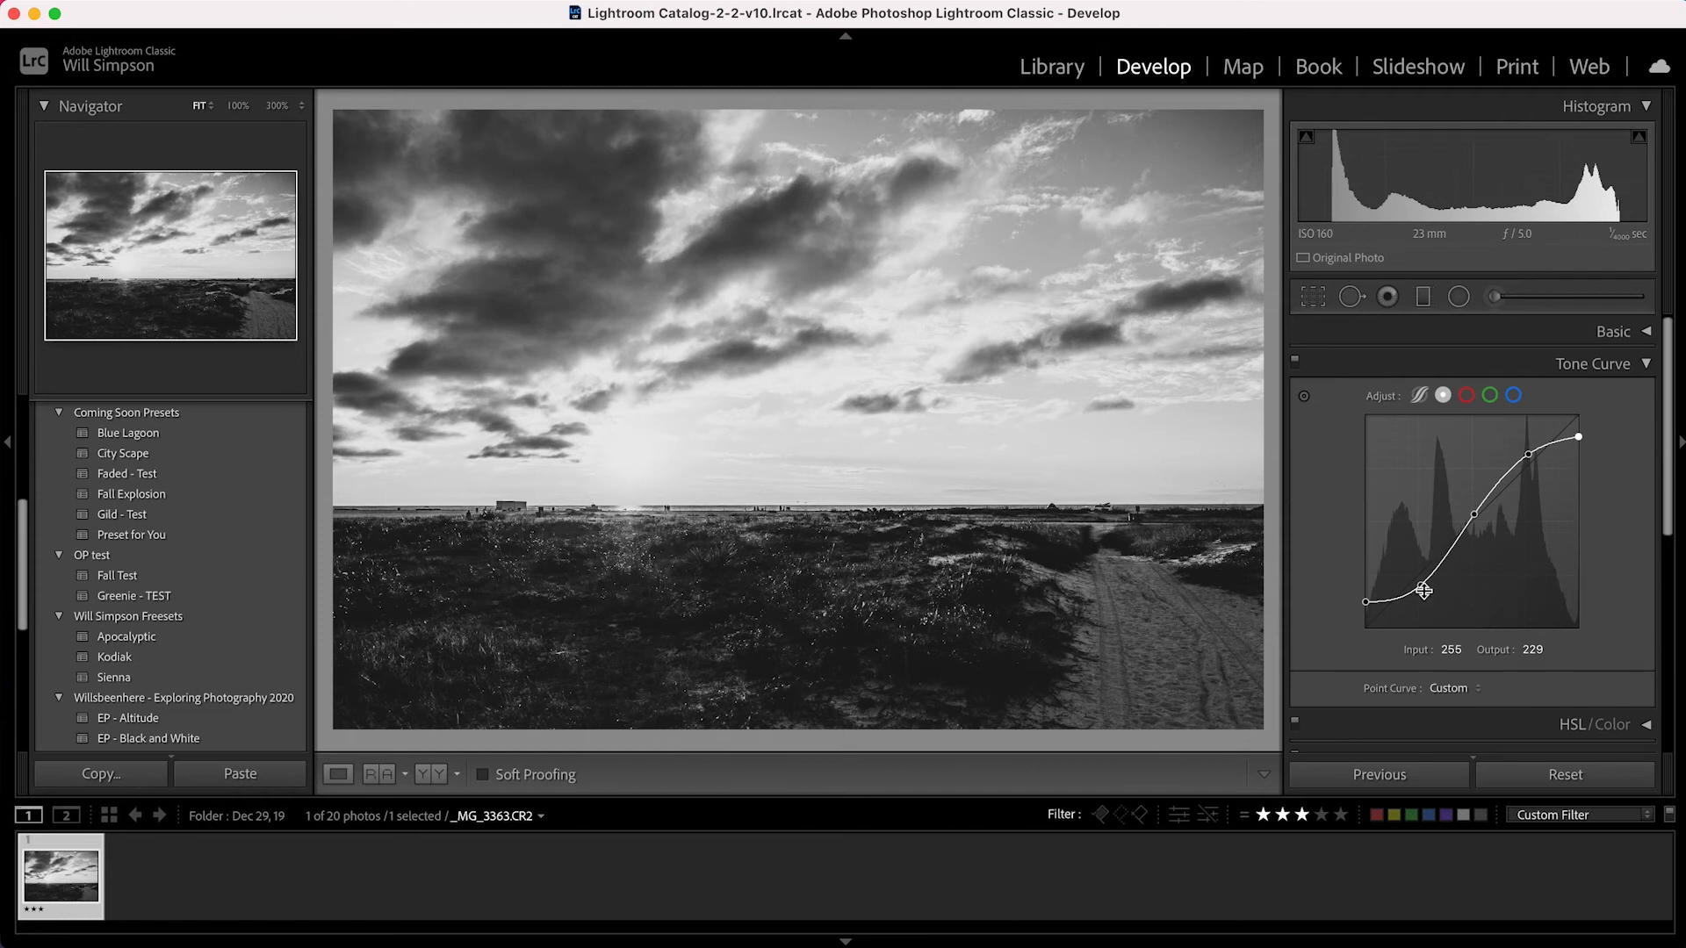
{"action": "left_click_drag", "start_coordinate": [1418, 587], "coordinate": [1366, 608]}
{"action": "key", "text": "backslash"}
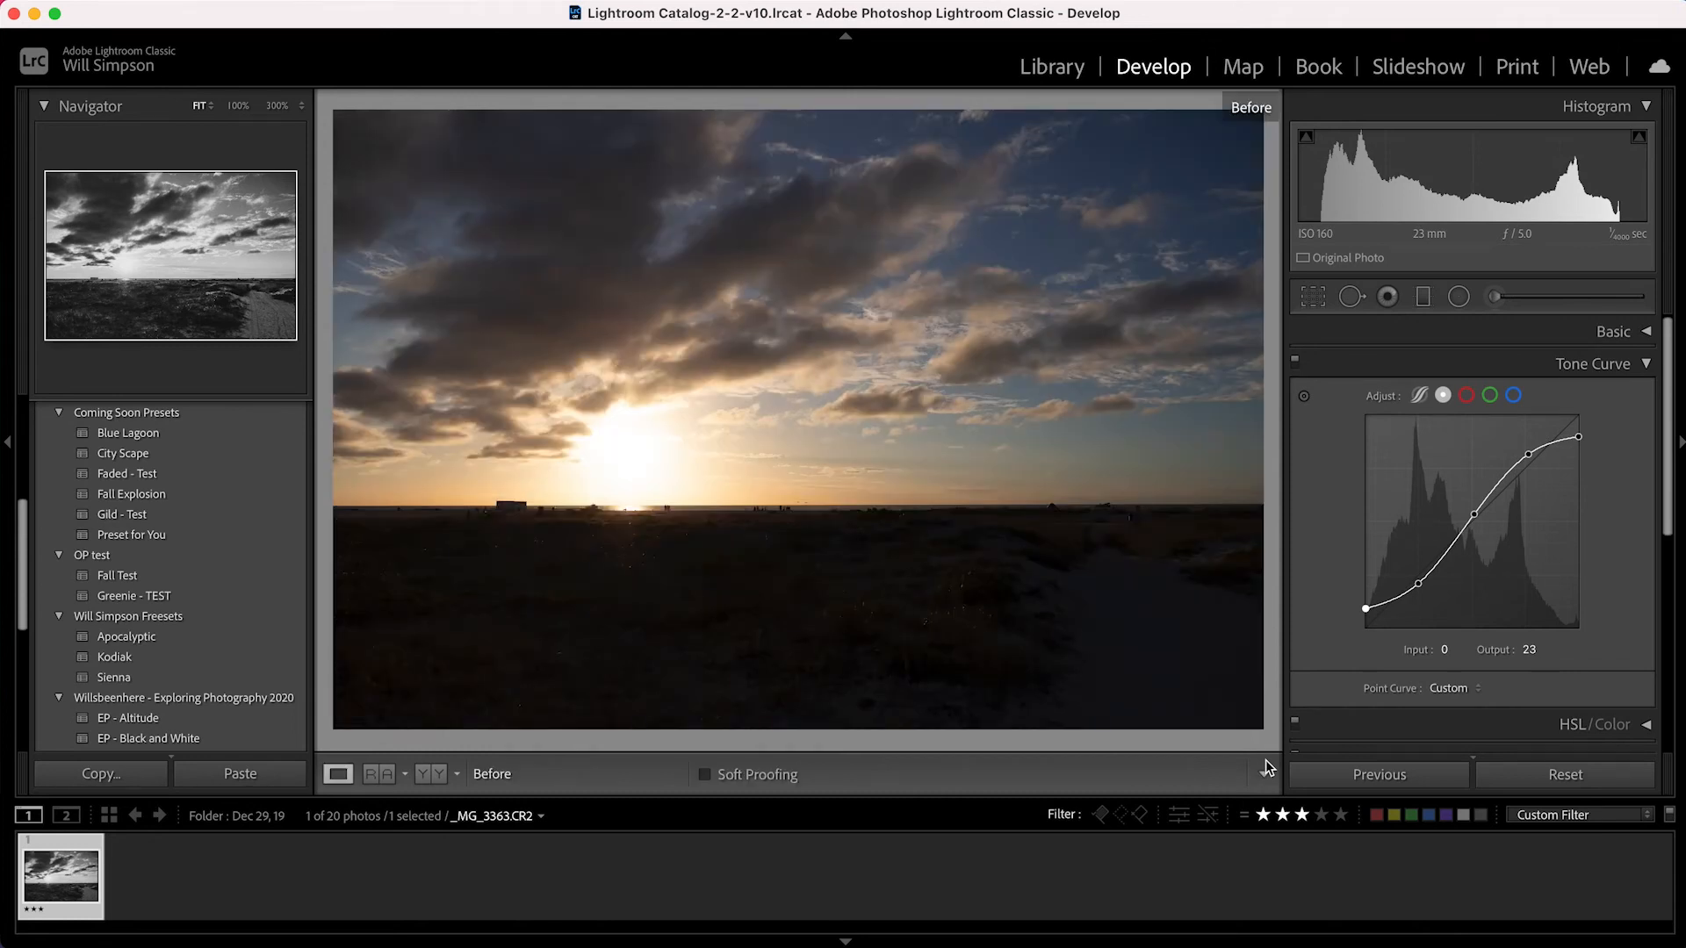
{"action": "key", "text": "backslash"}
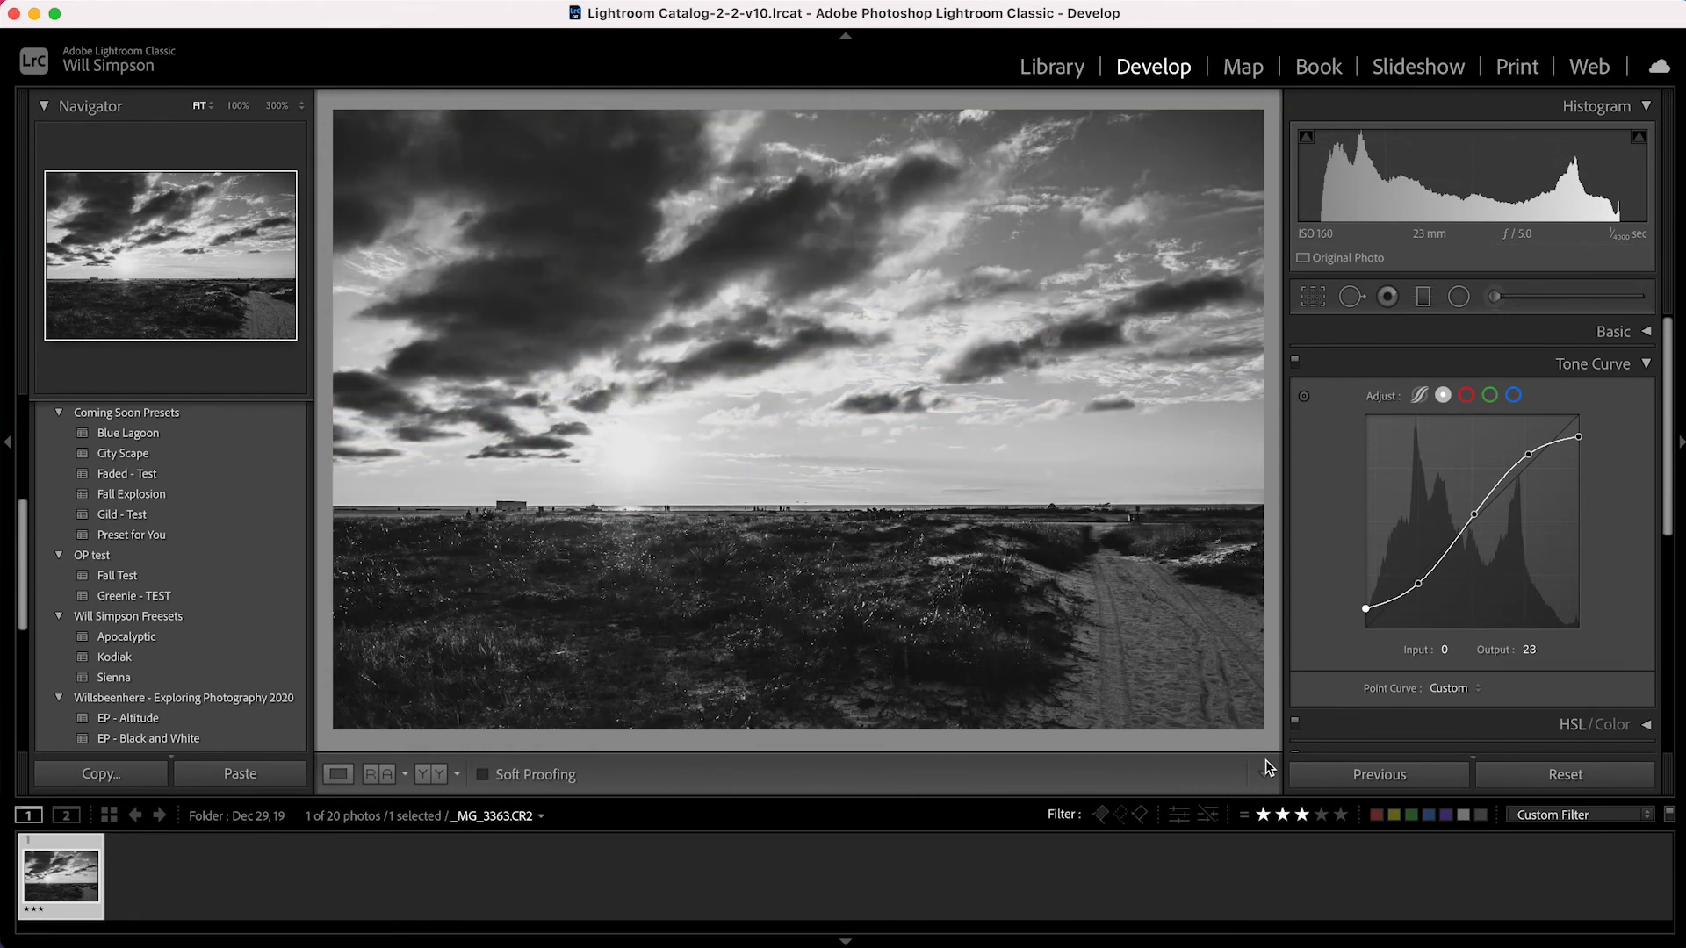
Step: Add a radial filter around the sun with Exposure 0.93 and Highlights -79, and a graduated filter over the foreground
{"action": "left_click", "coordinate": [1459, 296]}
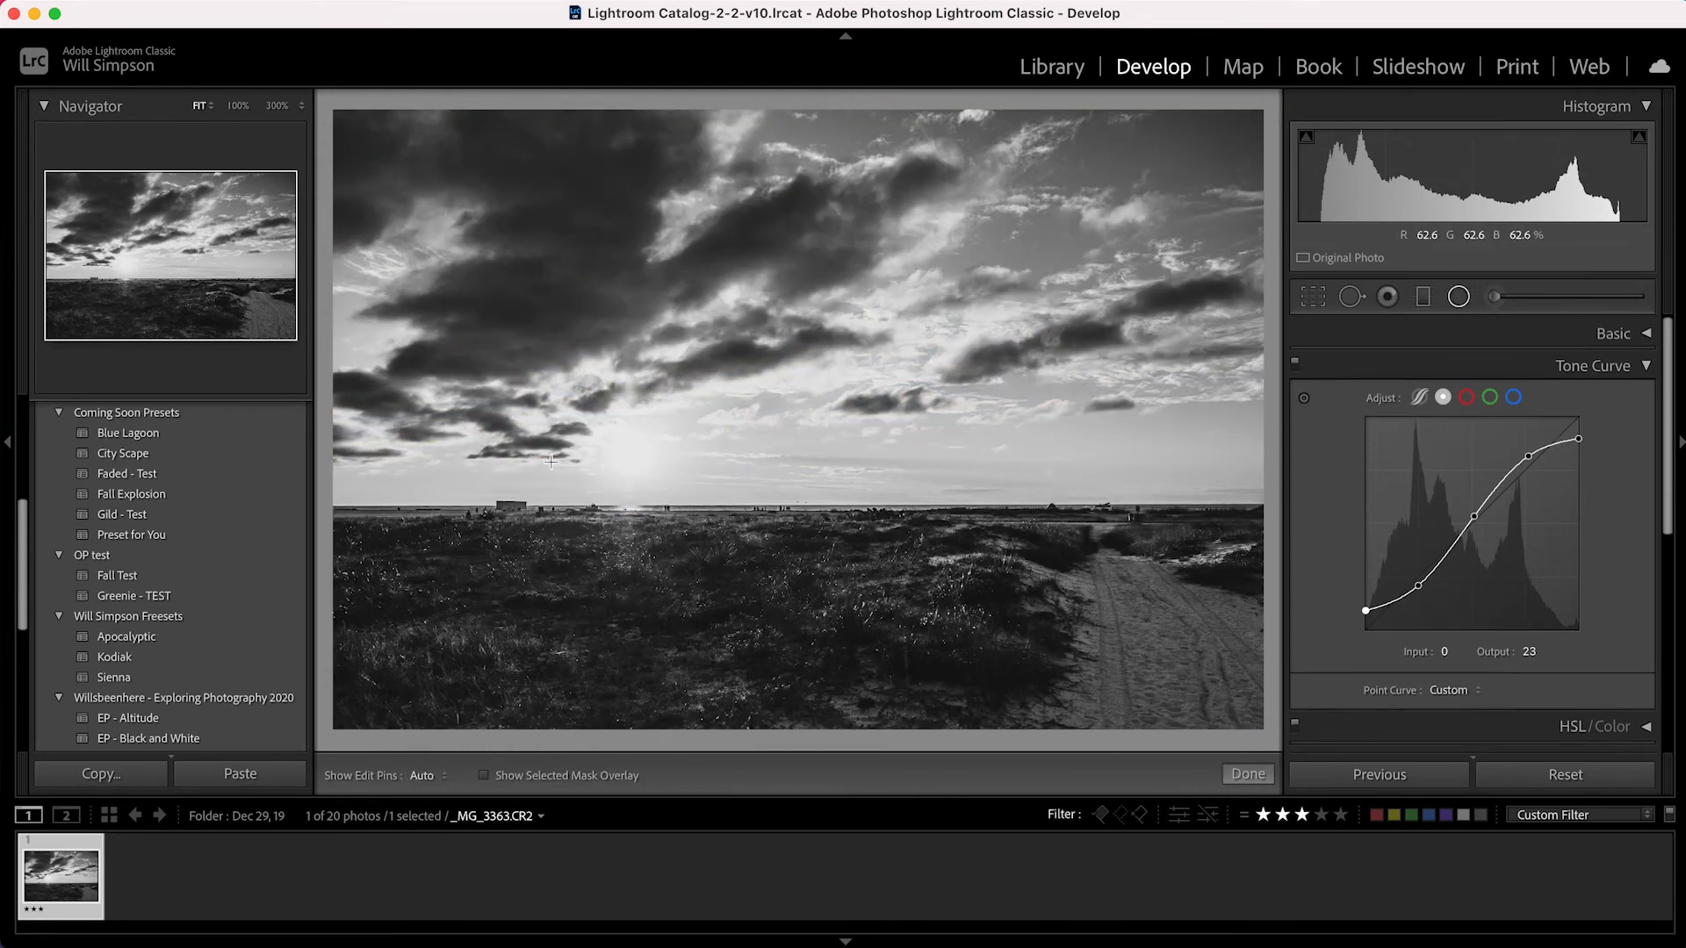
{"action": "left_click_drag", "start_coordinate": [609, 452], "coordinate": [869, 549]}
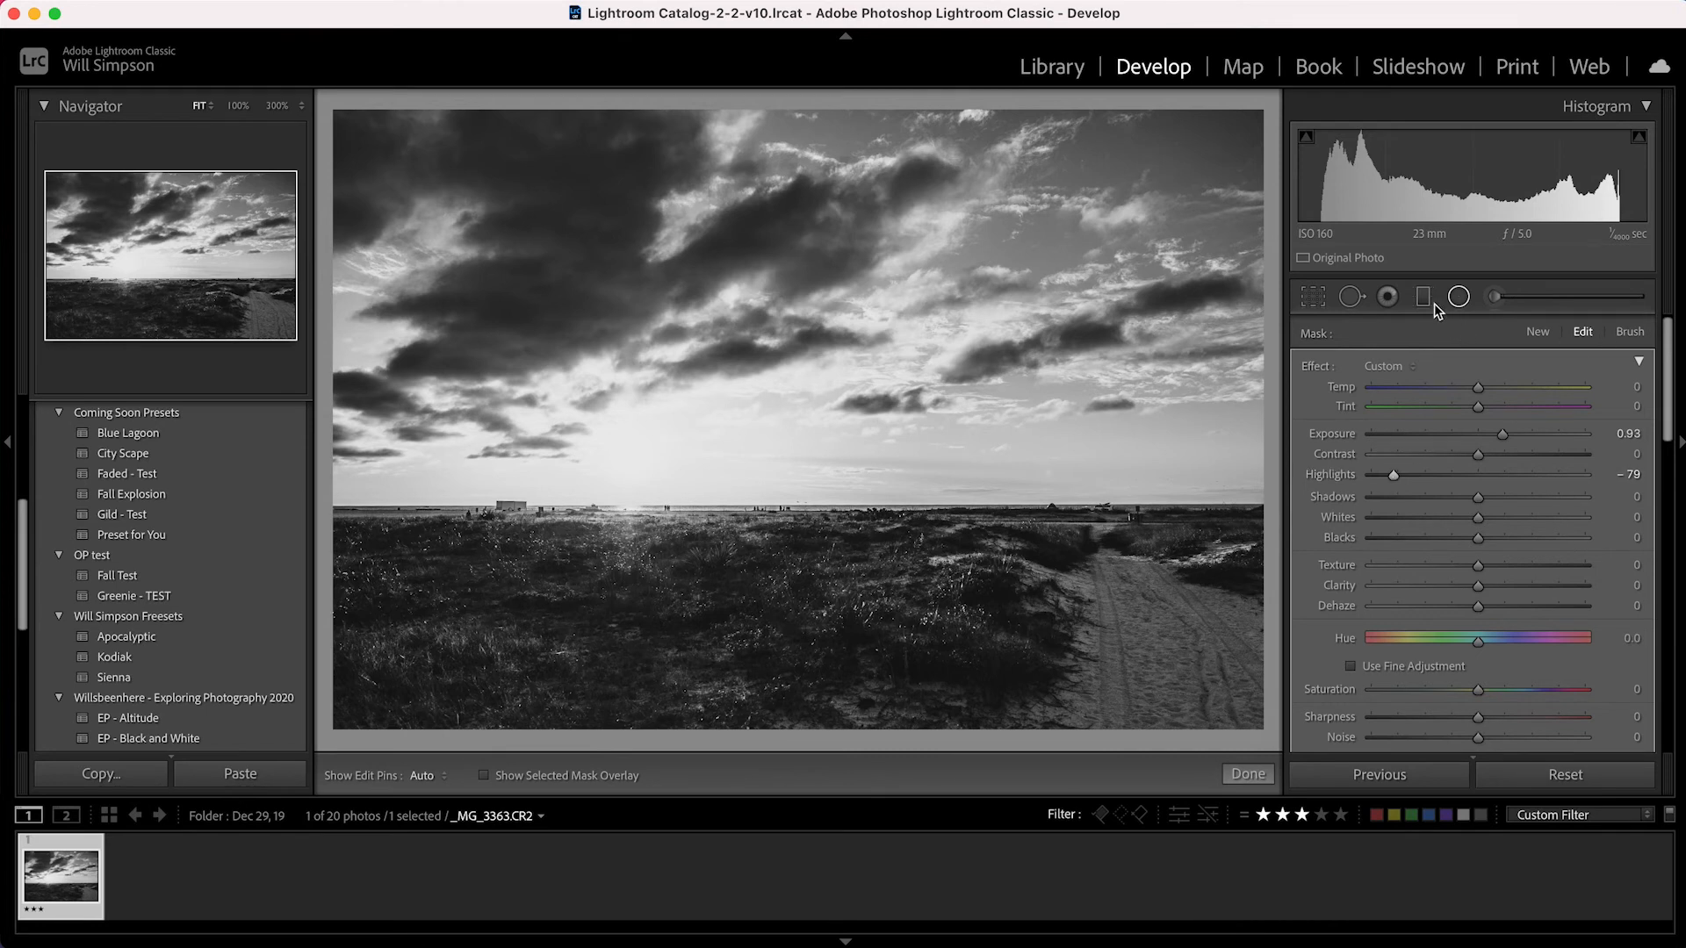
{"action": "left_click", "coordinate": [1423, 297]}
{"action": "left_click_drag", "start_coordinate": [798, 655], "coordinate": [798, 572]}
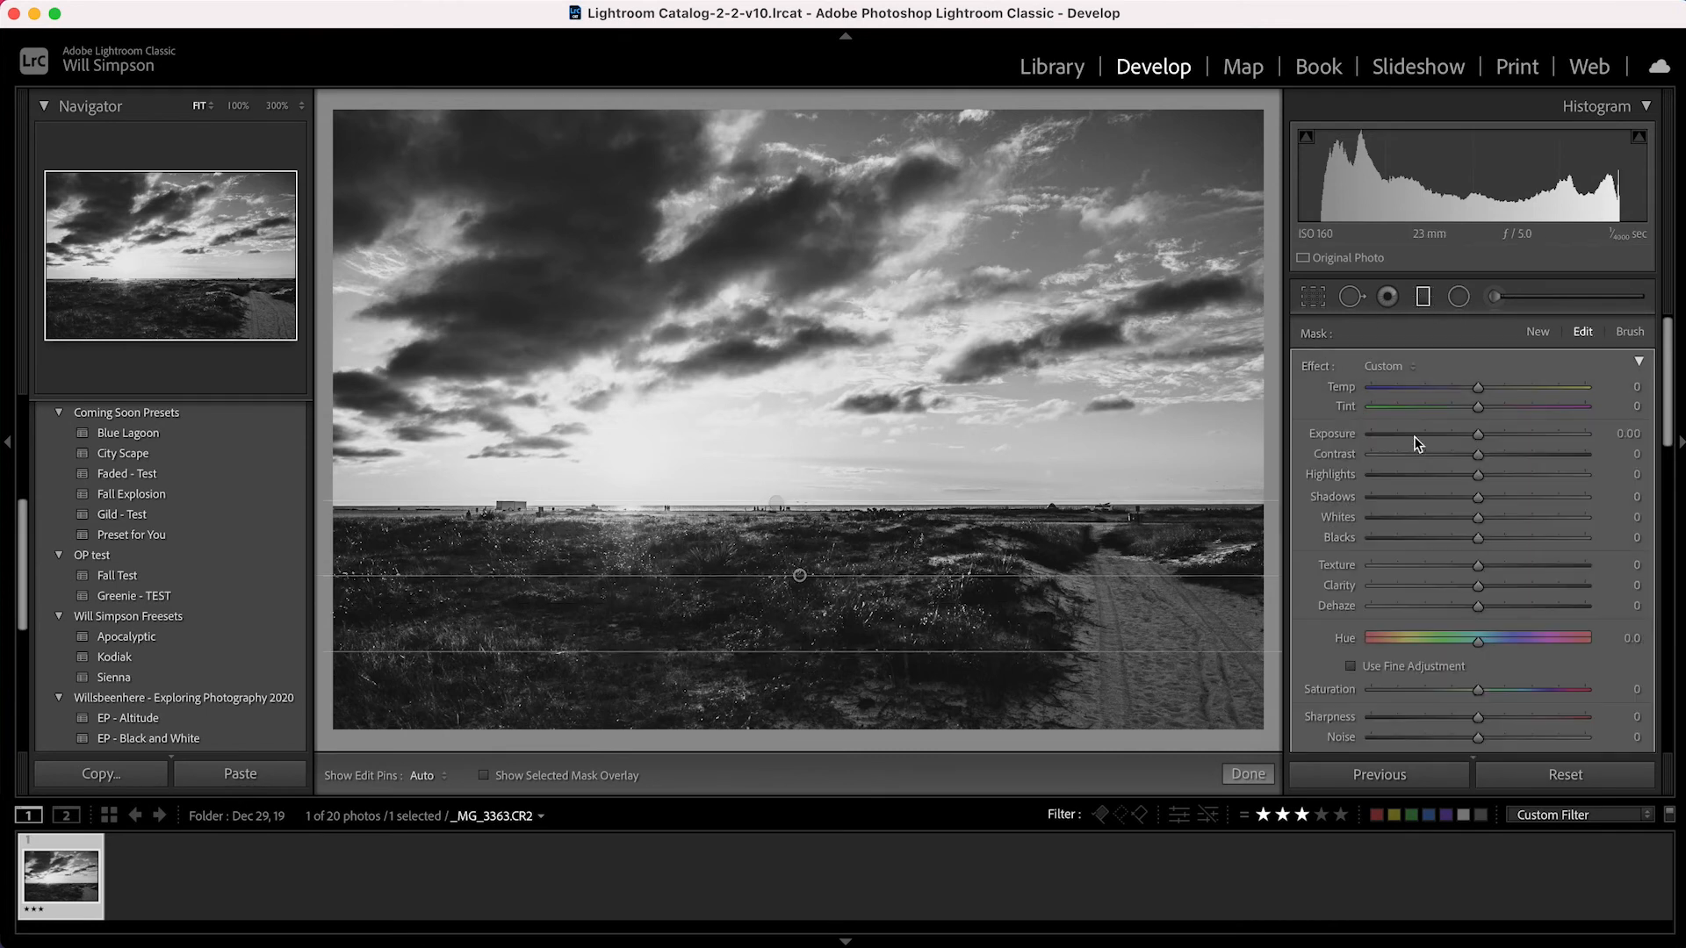
Step: Brighten the sandy path with an adjustment brush at Exposure 0.61, and the grassy foreground with a second one at 0.19
{"action": "left_click_drag", "start_coordinate": [1480, 439], "coordinate": [1497, 450]}
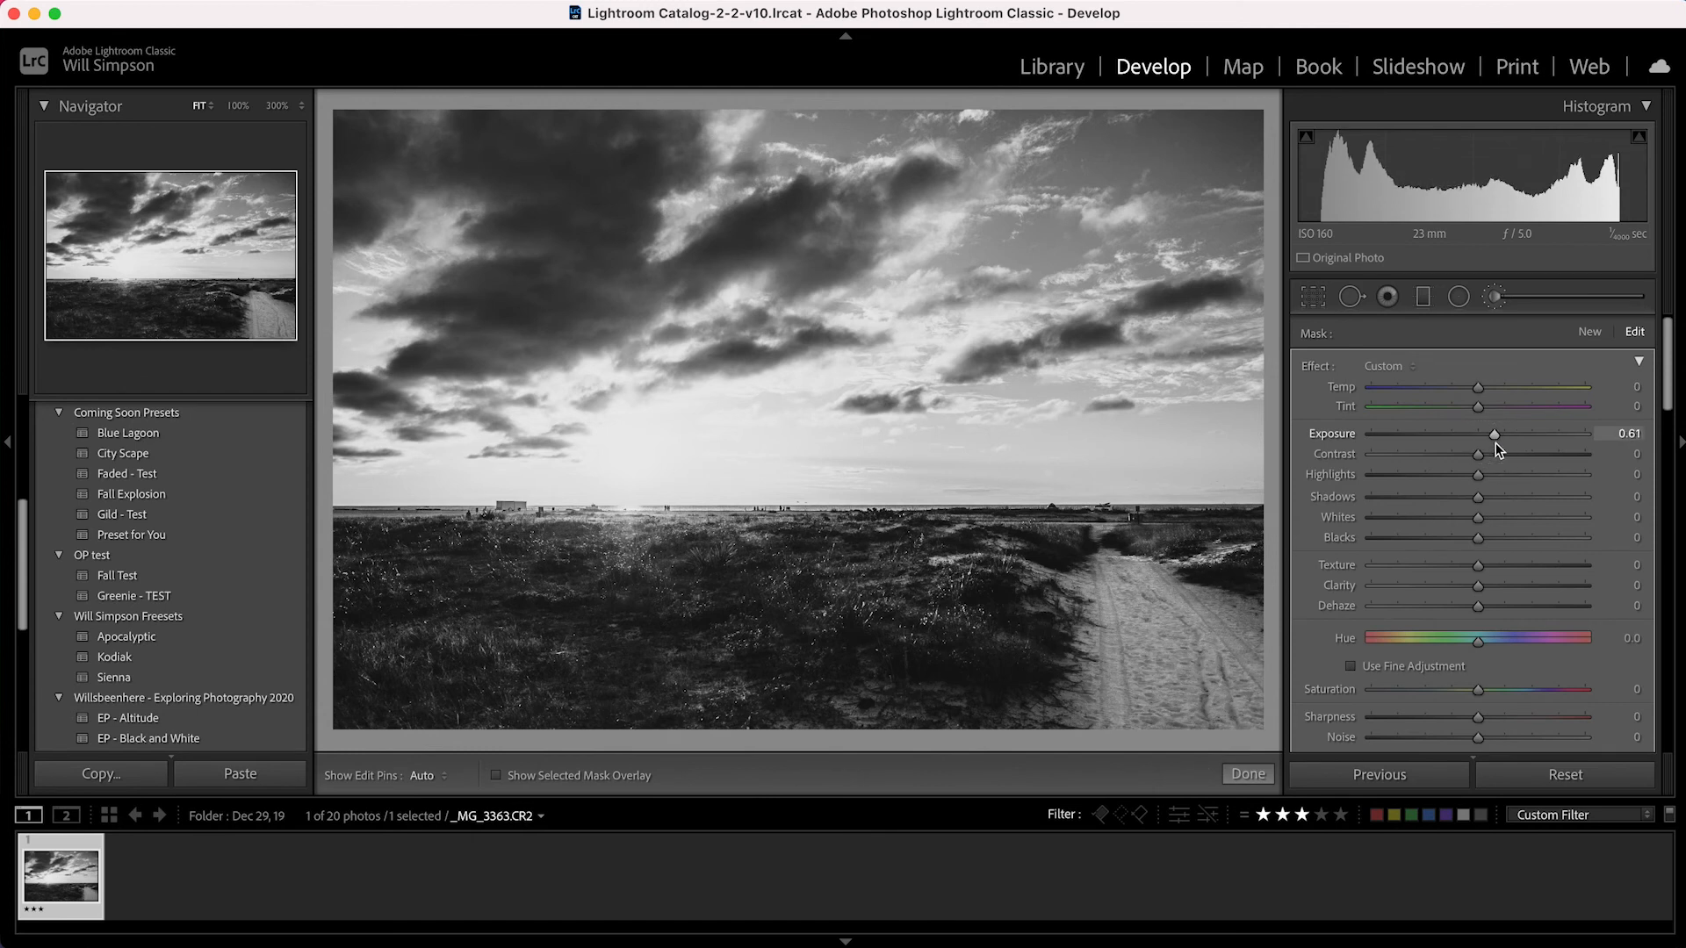
{"action": "key", "text": "k"}
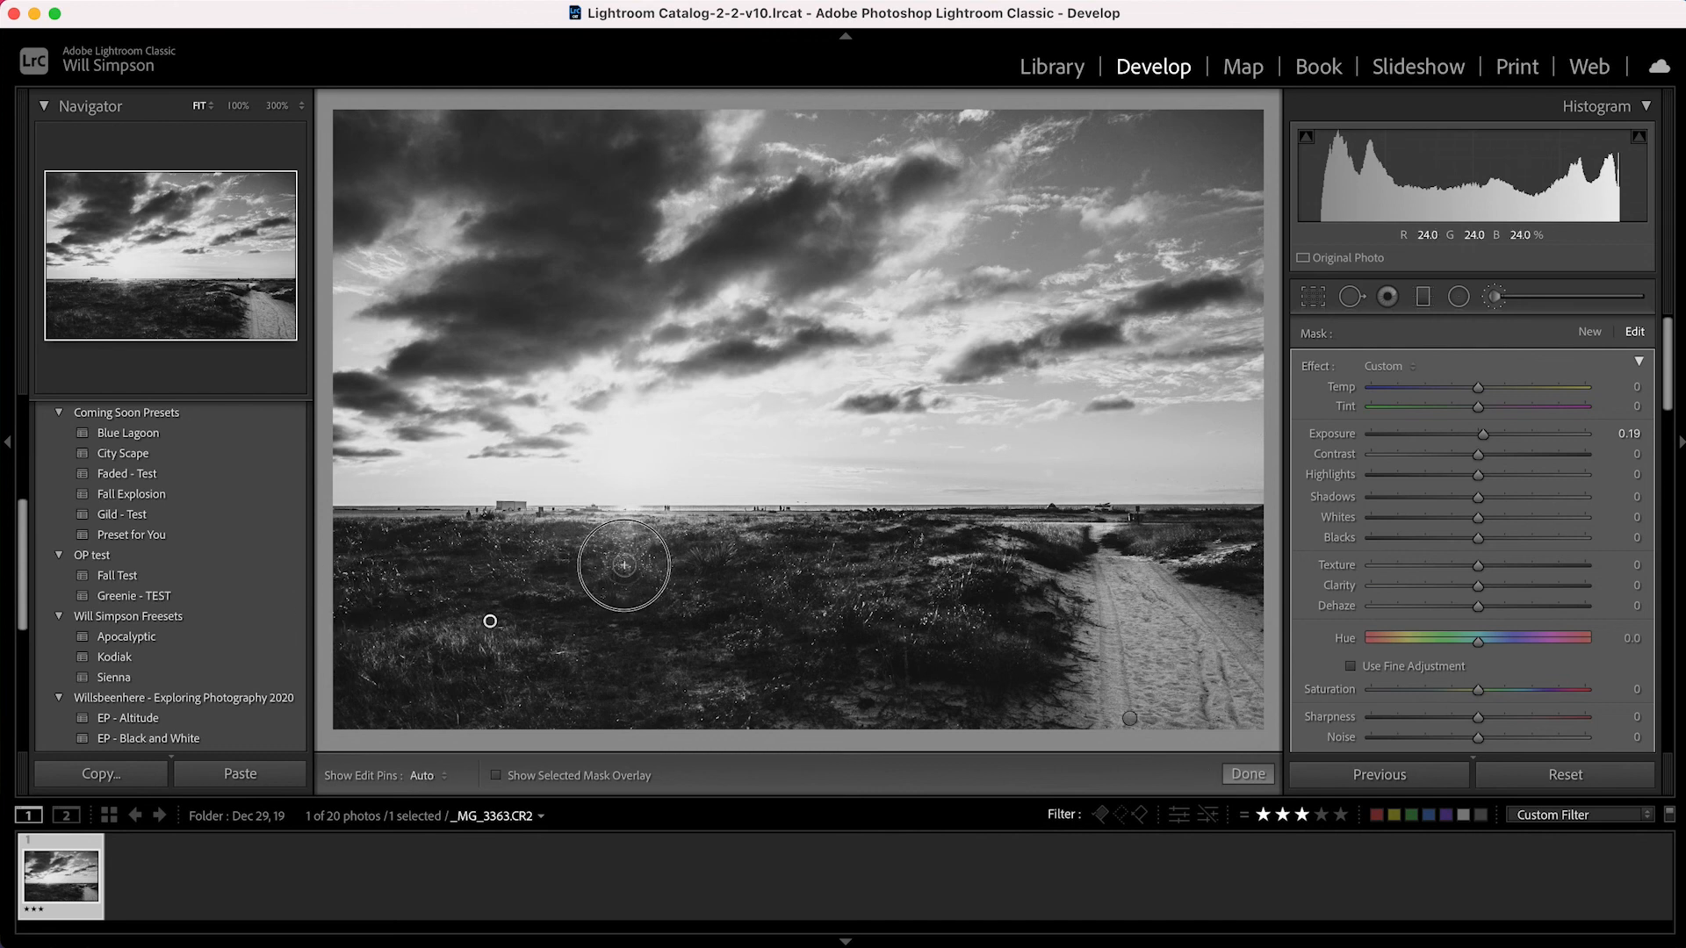